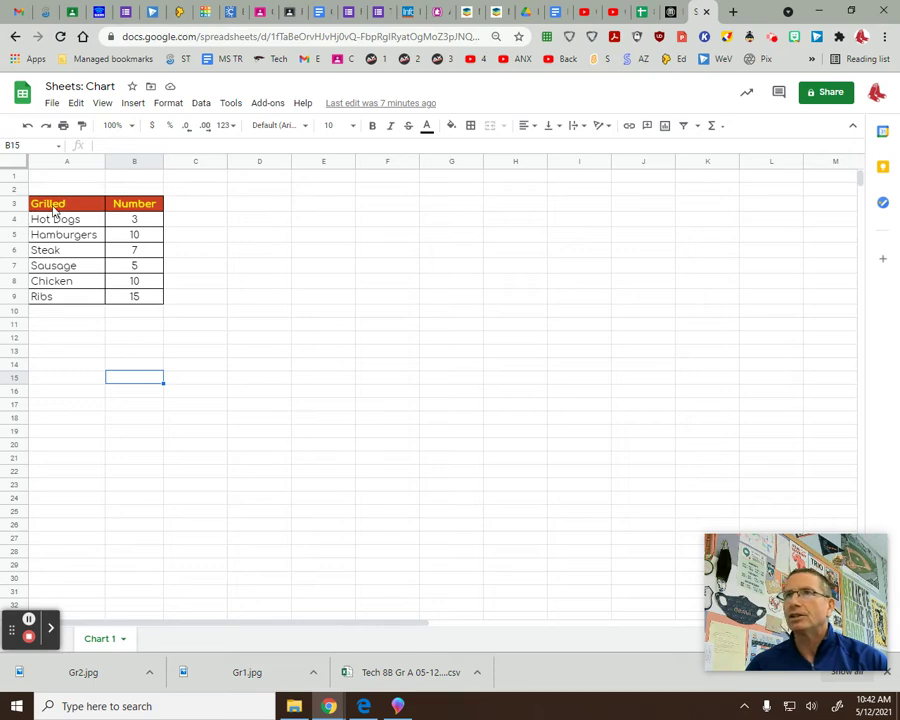
- Insert a chart from the grilled-food table A3:B9 and move it below the table, starting at row 11
{"action": "left_click_drag", "start_coordinate": [55, 208], "coordinate": [142, 298]}
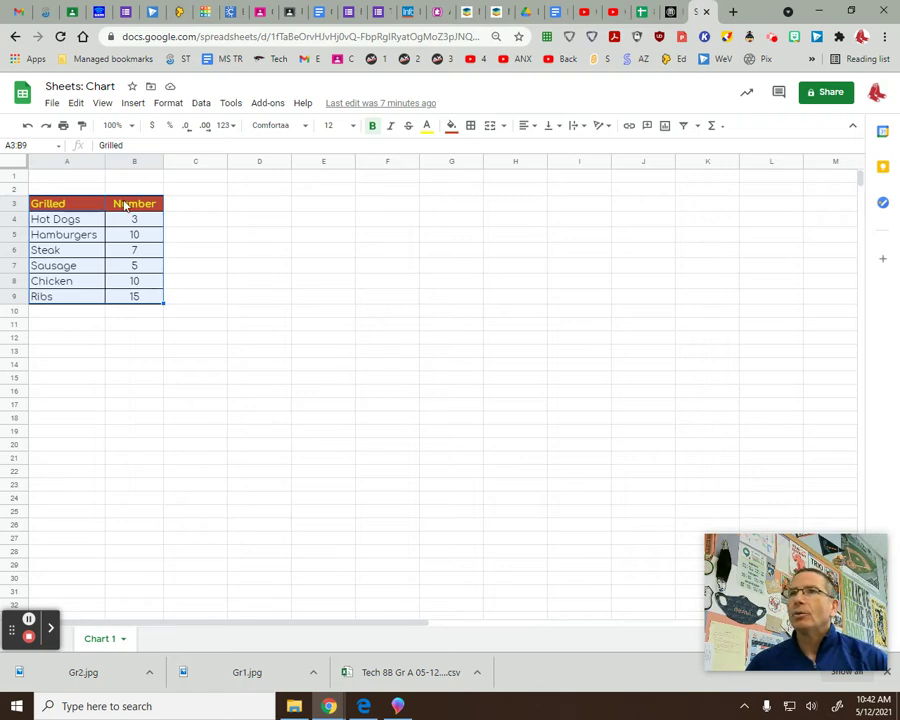
{"action": "left_click", "coordinate": [133, 106]}
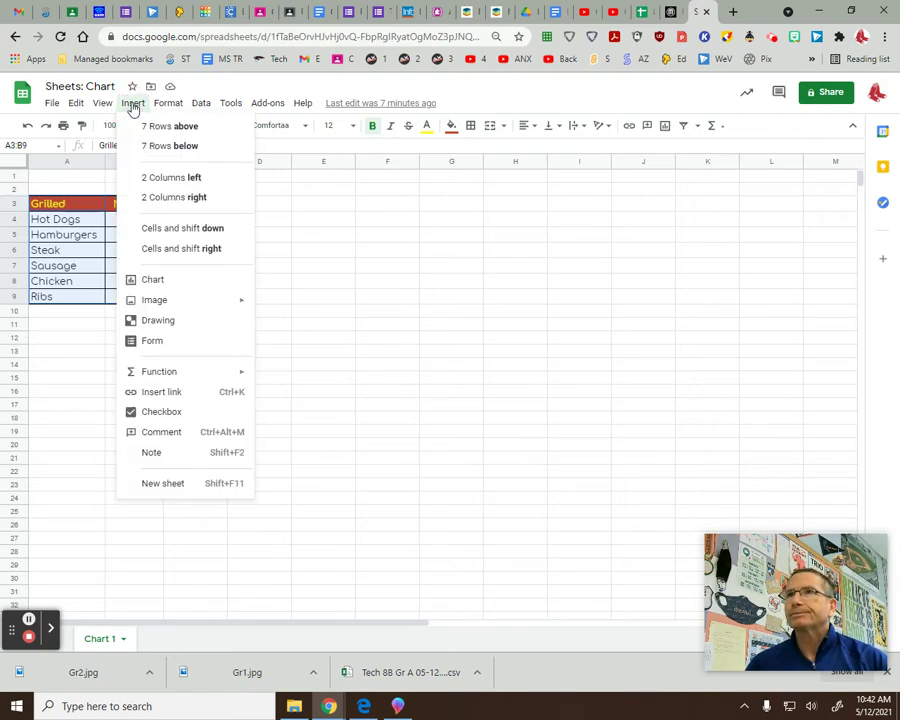
{"action": "left_click", "coordinate": [155, 280]}
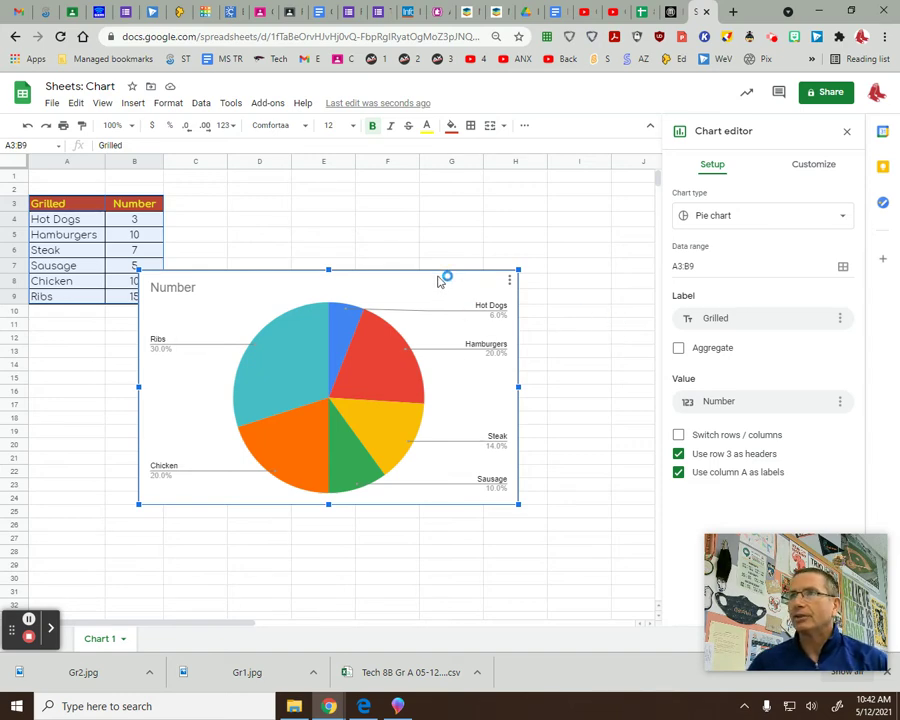
{"action": "left_click_drag", "start_coordinate": [440, 280], "coordinate": [332, 334]}
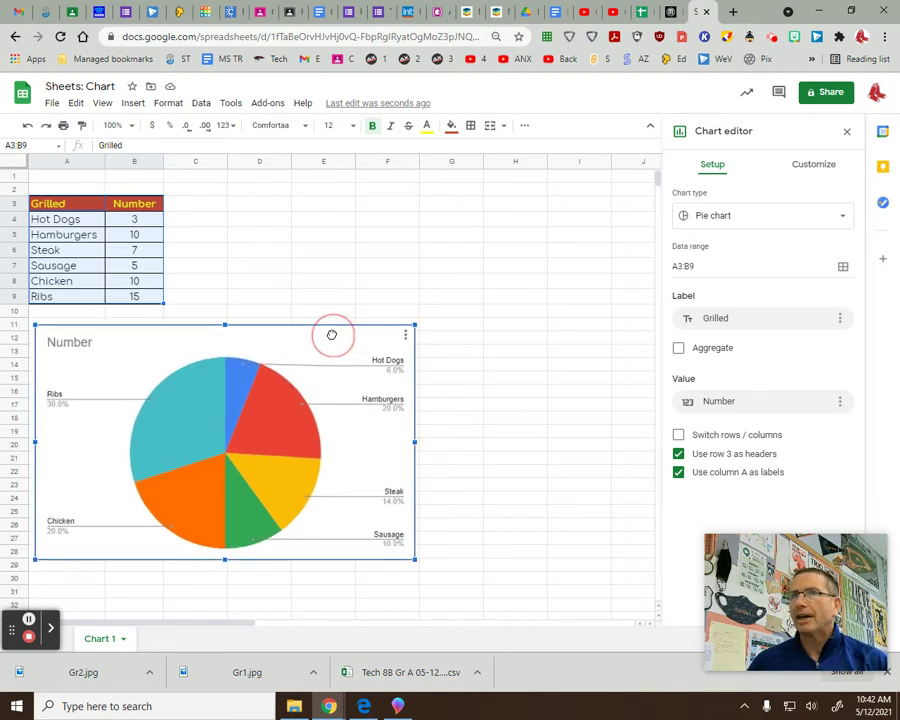
{"action": "left_click_drag", "start_coordinate": [332, 334], "coordinate": [361, 331]}
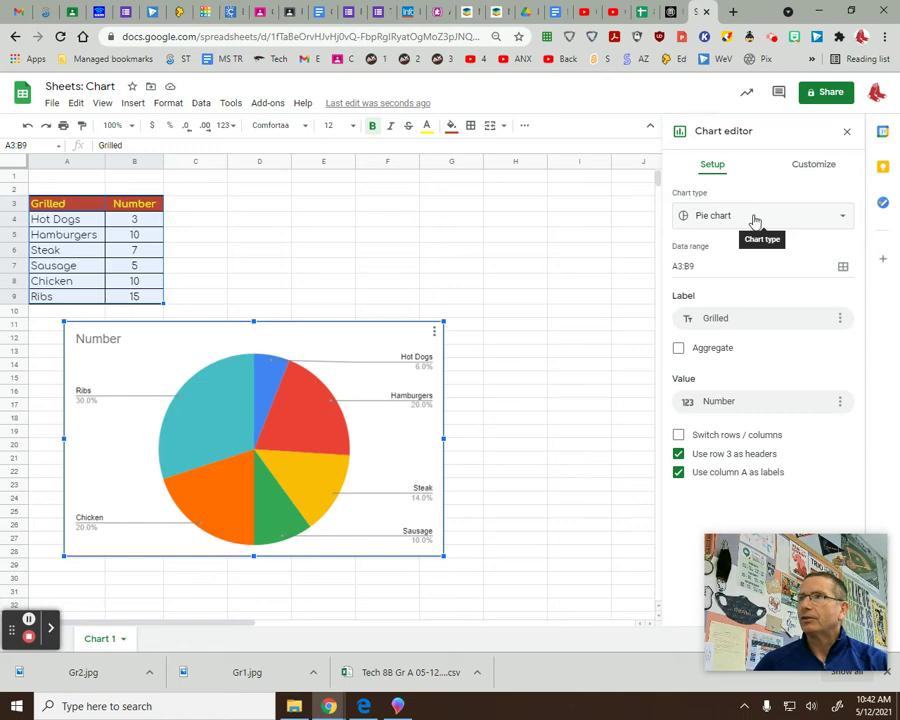
- Try displaying the grilled-food data as a column chart and as a bar chart
{"action": "left_click", "coordinate": [843, 218]}
{"action": "left_click", "coordinate": [812, 287]}
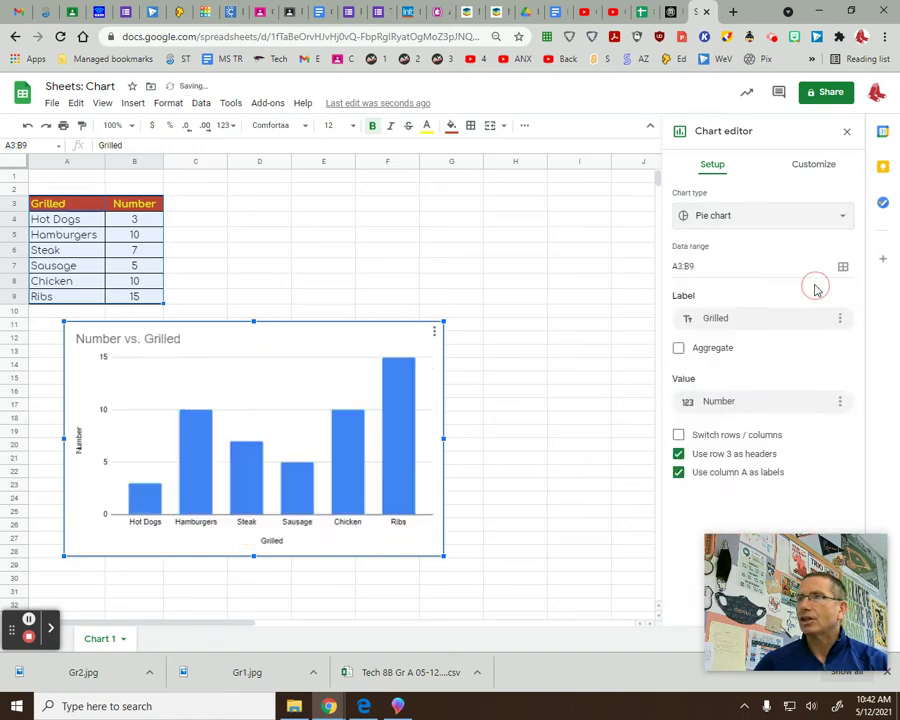
{"action": "left_click", "coordinate": [842, 218]}
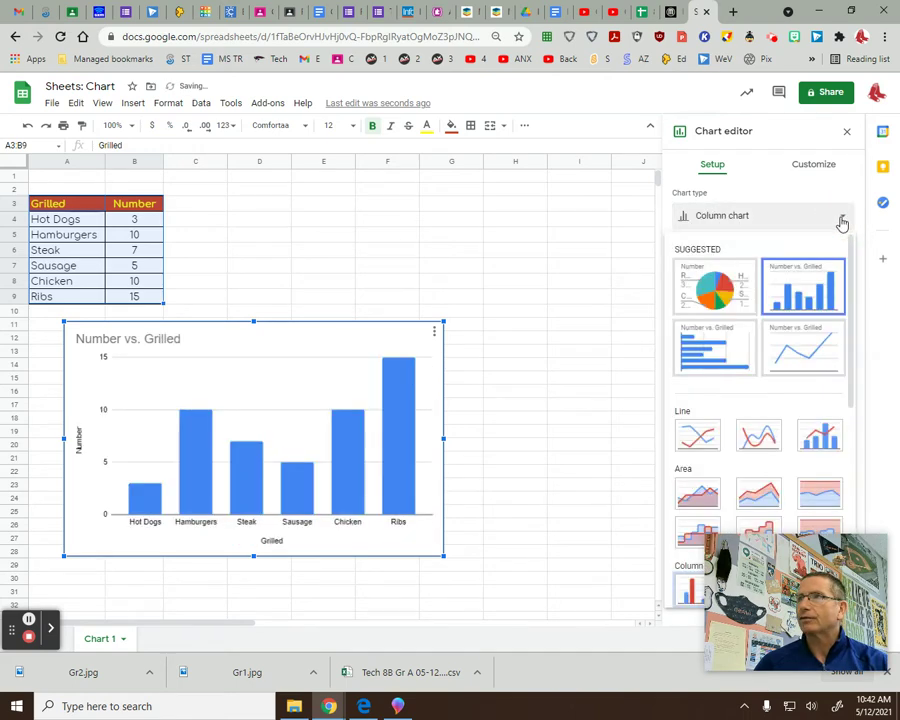
{"action": "left_click", "coordinate": [714, 349]}
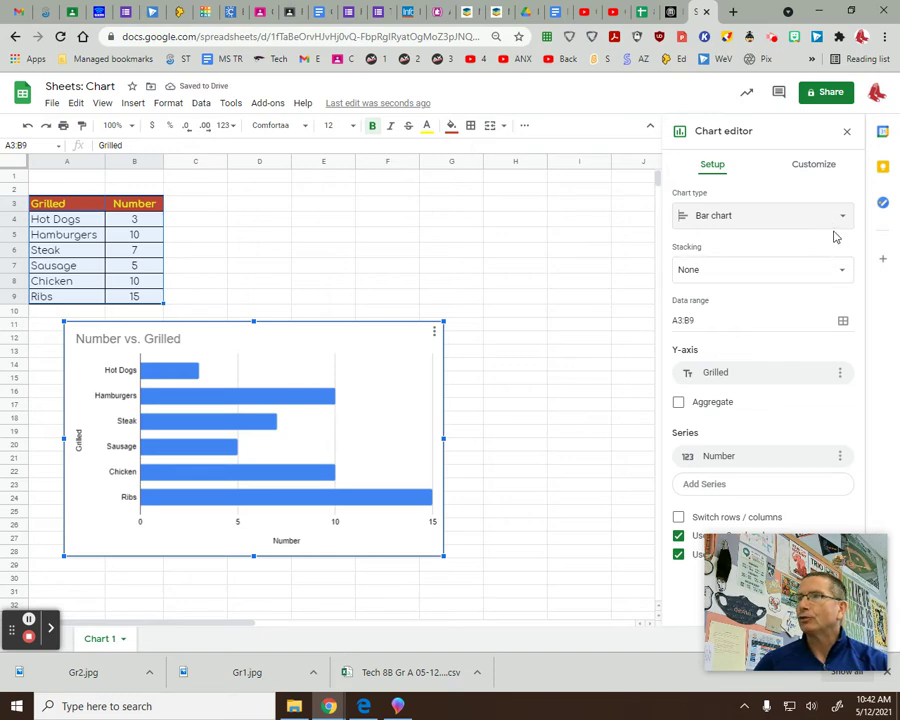
- Look through the available chart types and set the chart to a column chart
{"action": "left_click", "coordinate": [843, 218]}
{"action": "left_click_drag", "start_coordinate": [852, 277], "coordinate": [855, 503]}
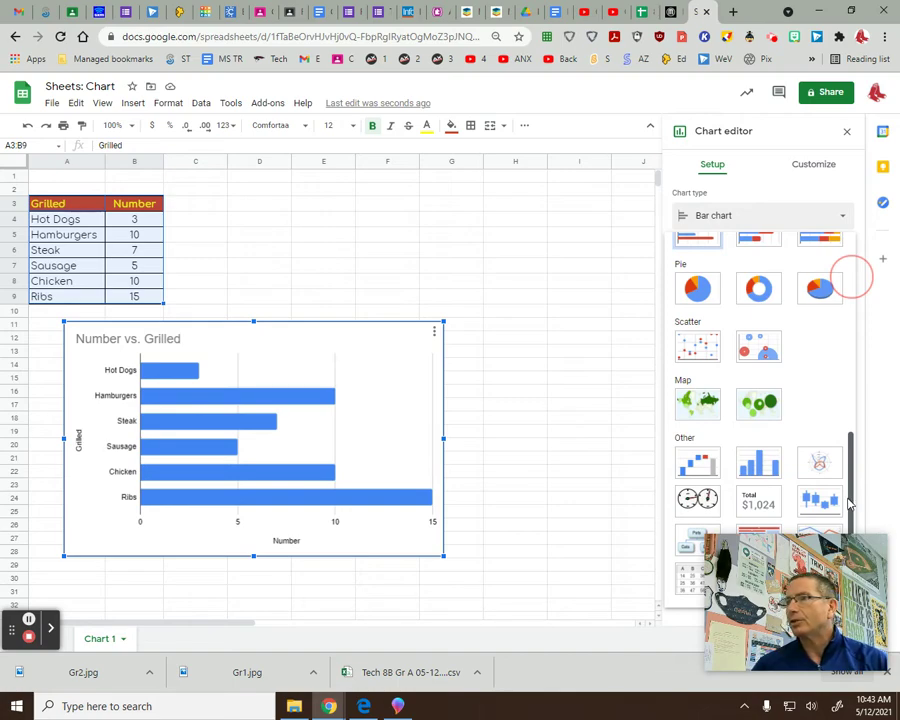
{"action": "left_click_drag", "start_coordinate": [850, 500], "coordinate": [850, 262]}
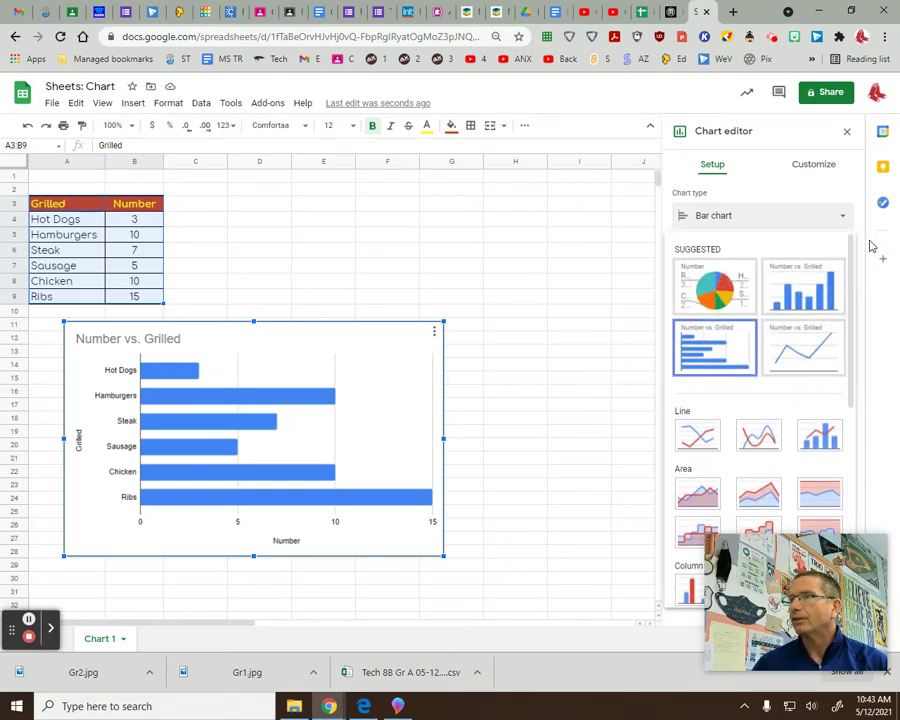
{"action": "left_click", "coordinate": [804, 289]}
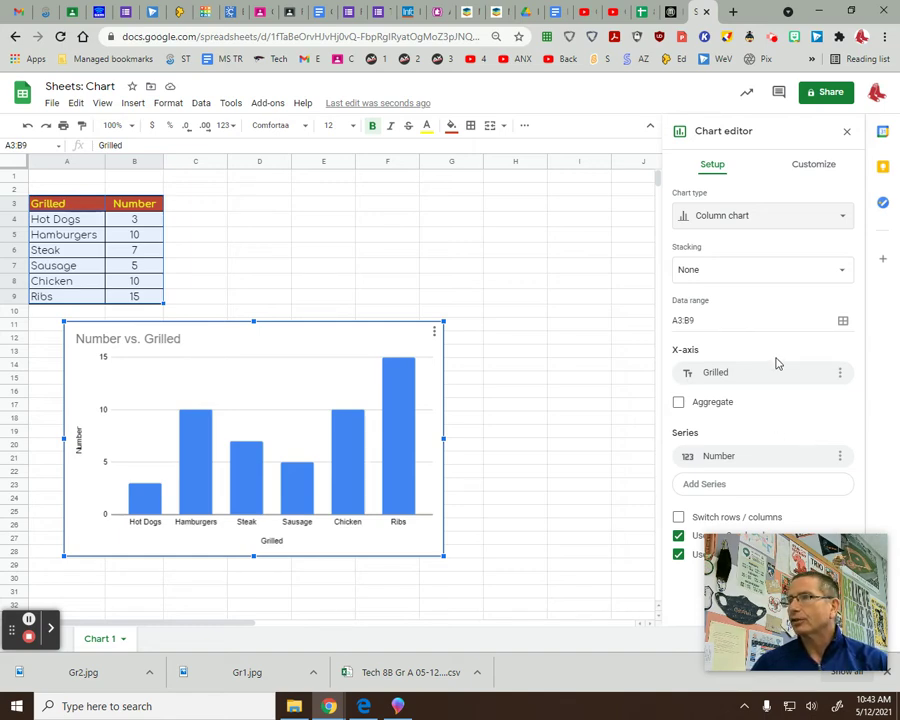
- Style the chart with an orange background, a yellow border and 3D columns
{"action": "left_click", "coordinate": [816, 172]}
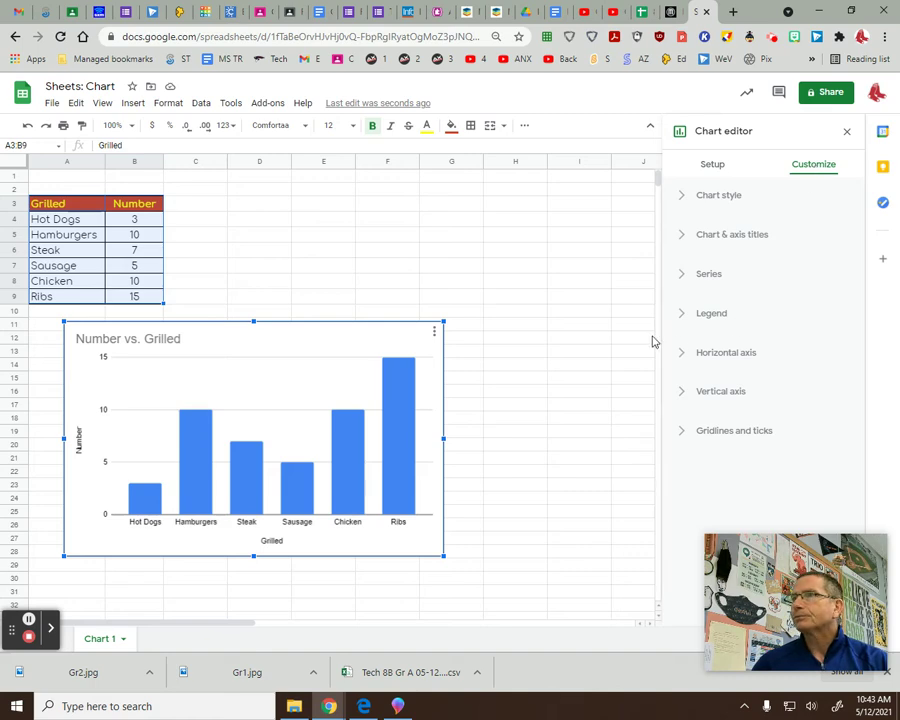
{"action": "left_click", "coordinate": [741, 198]}
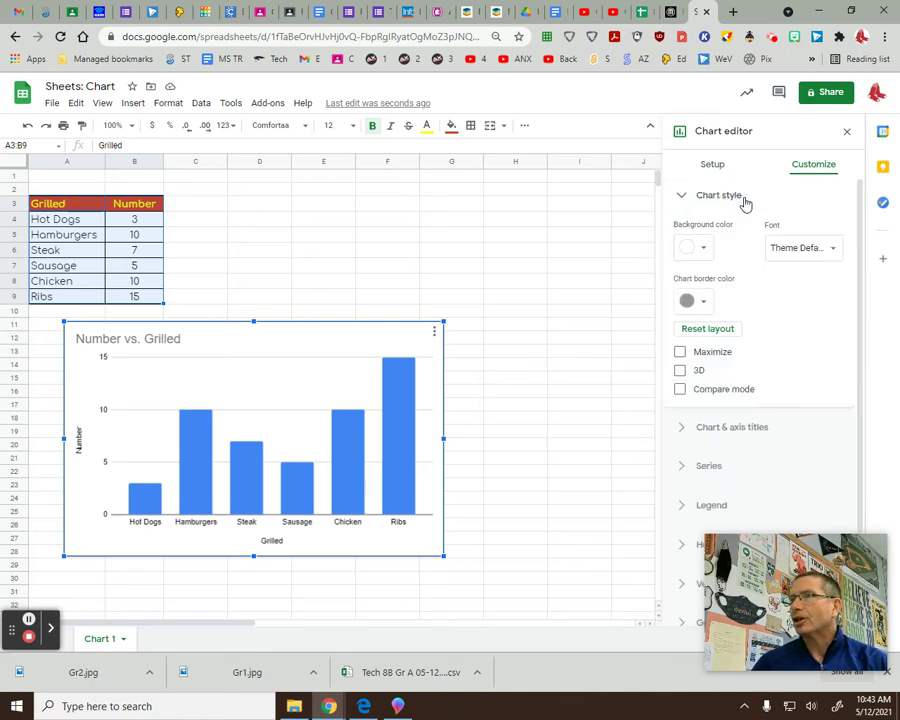
{"action": "left_click", "coordinate": [704, 251]}
{"action": "left_click", "coordinate": [713, 310]}
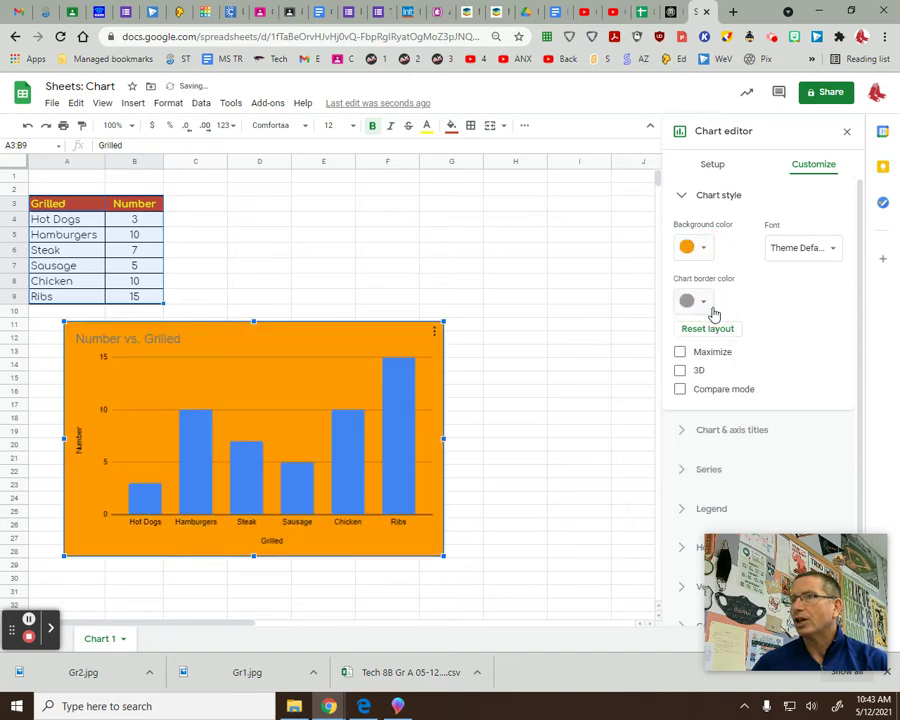
{"action": "left_click", "coordinate": [705, 303]}
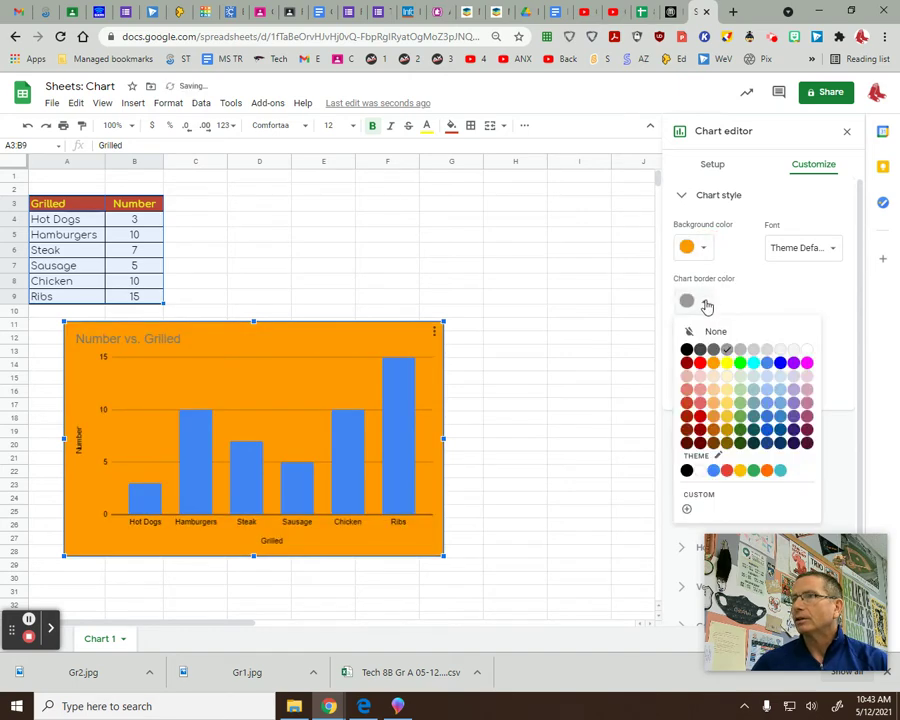
{"action": "left_click", "coordinate": [727, 363]}
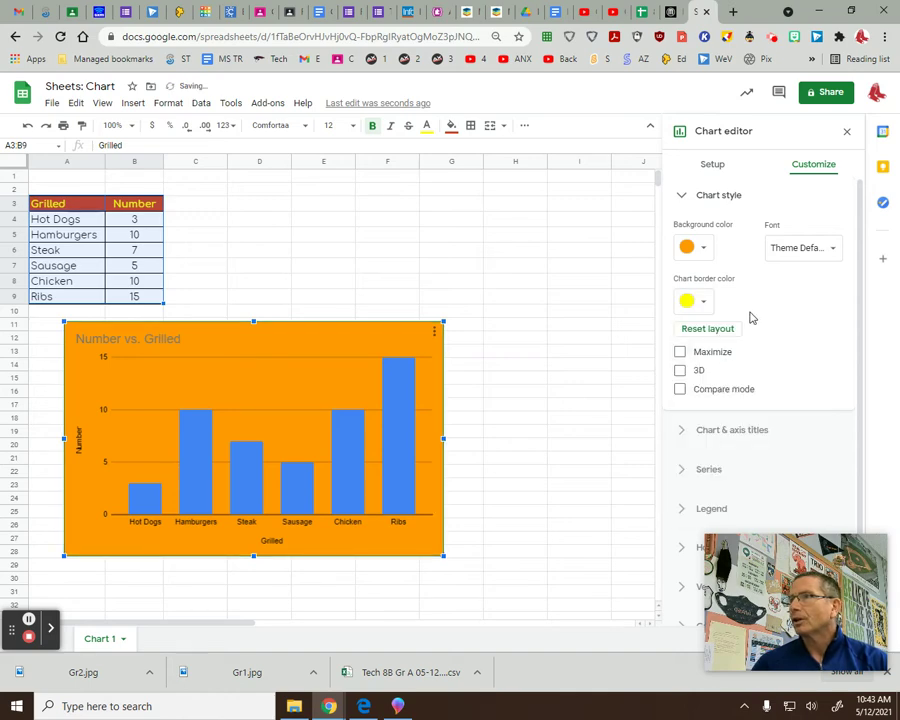
{"action": "left_click", "coordinate": [680, 371]}
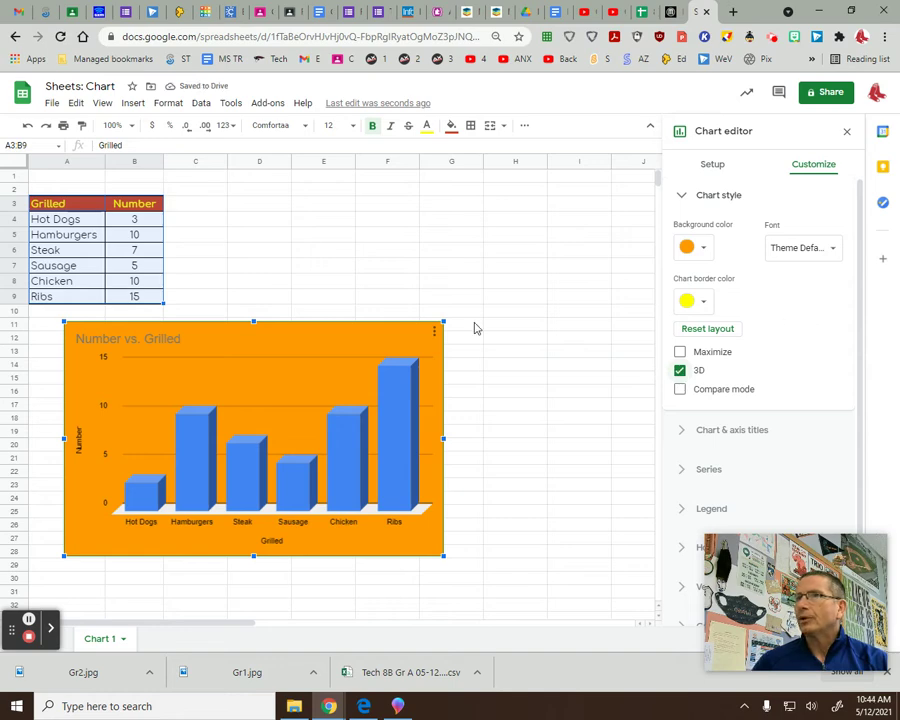
- Select the Sausage column as a single data point and fill it yellow
{"action": "left_click", "coordinate": [194, 388]}
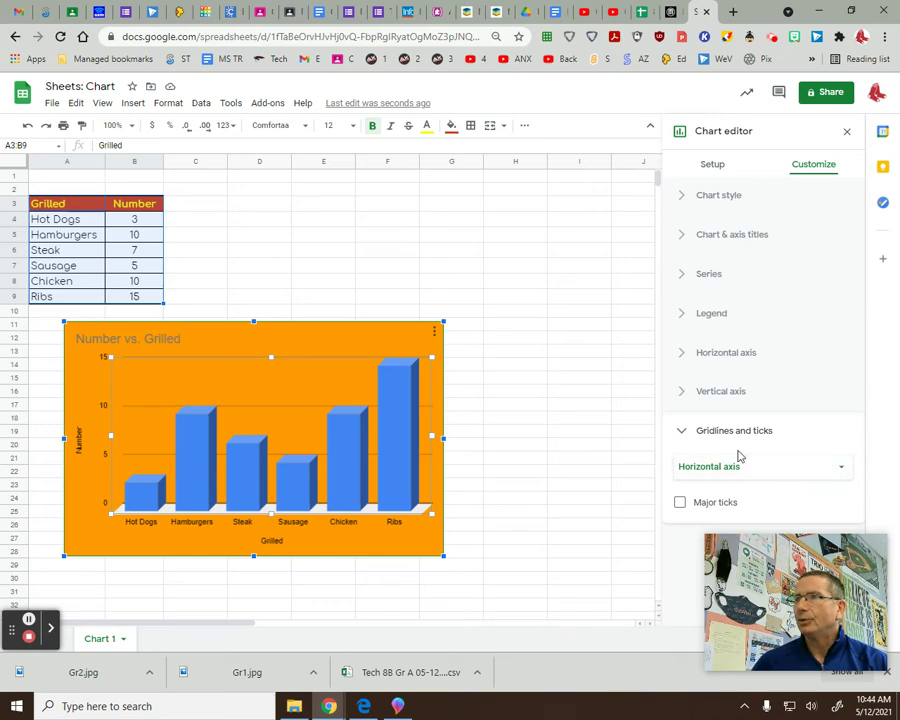
{"action": "left_click", "coordinate": [325, 343]}
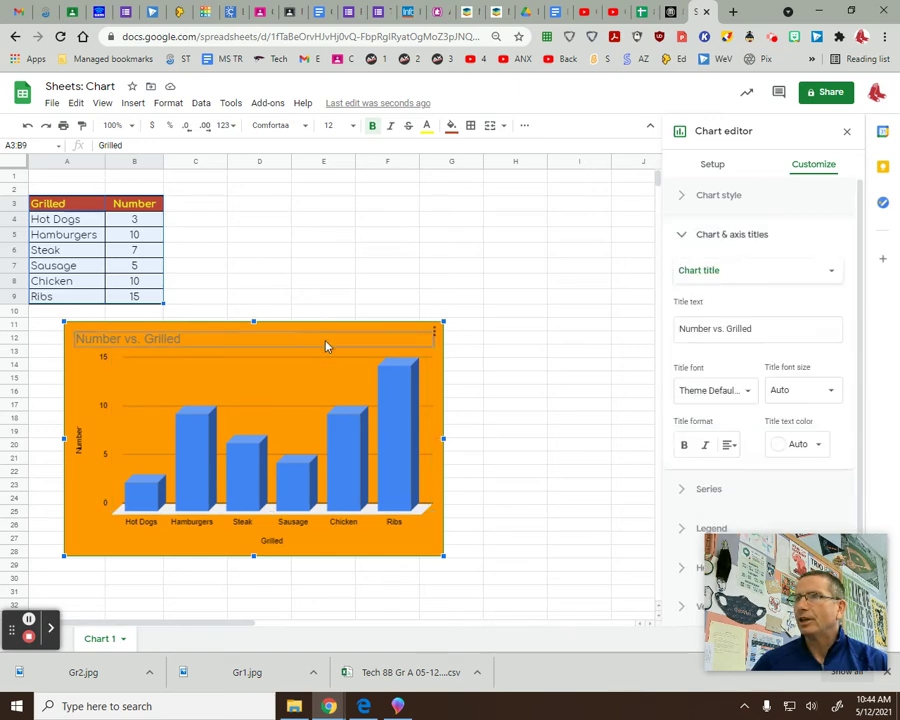
{"action": "left_click", "coordinate": [69, 333]}
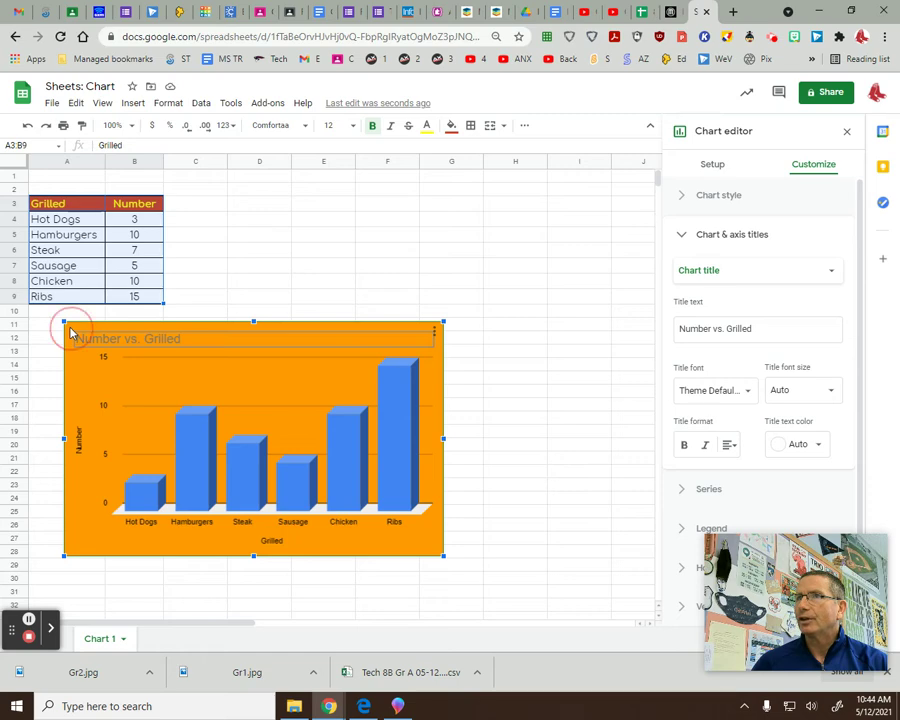
{"action": "double_click", "coordinate": [396, 436]}
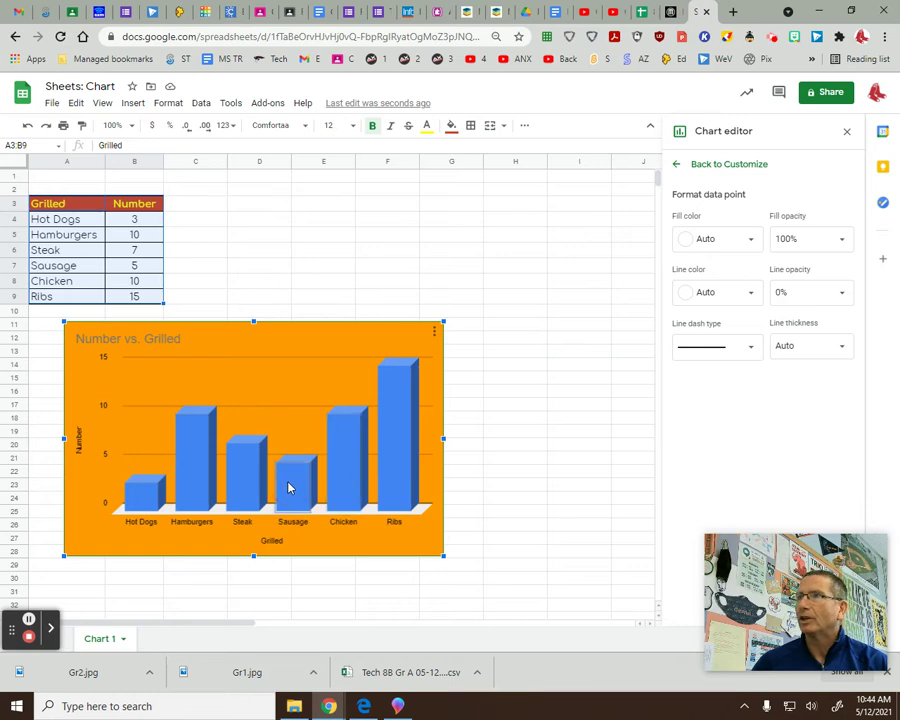
{"action": "left_click", "coordinate": [750, 241]}
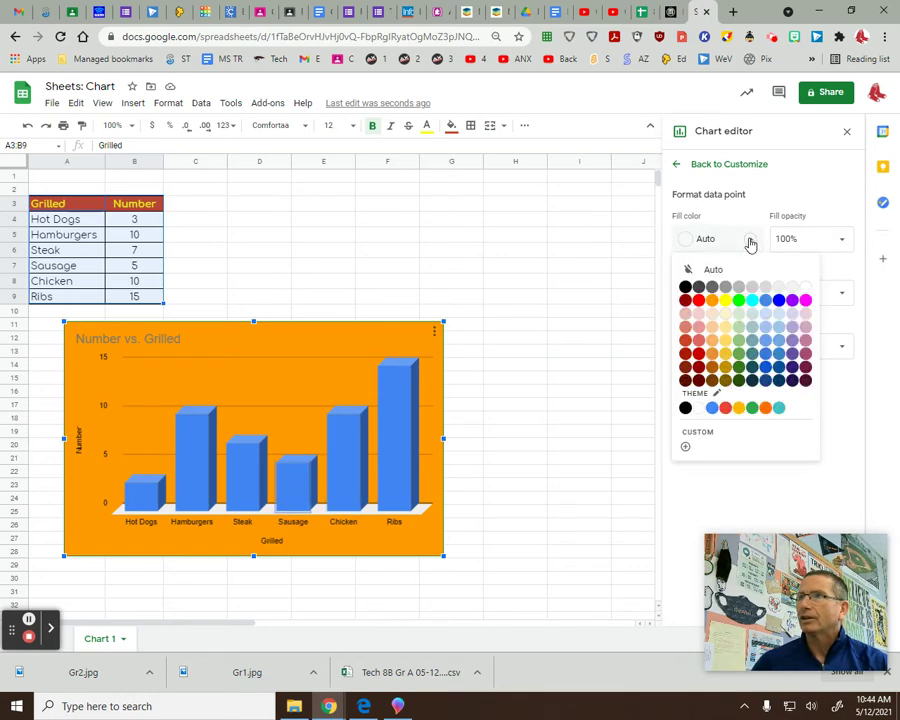
{"action": "left_click", "coordinate": [726, 300]}
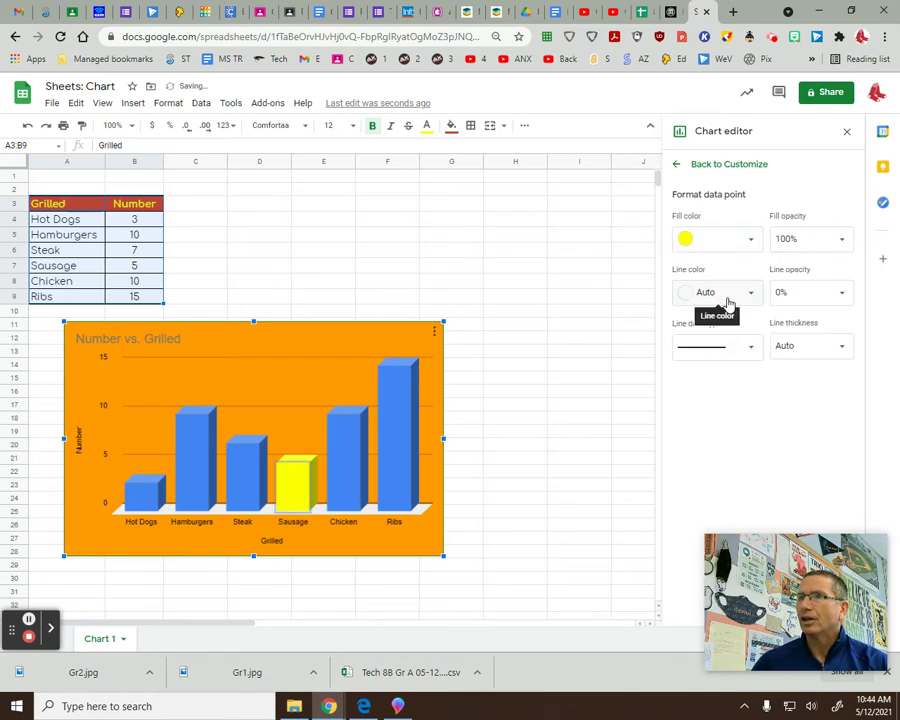
- Fill the Ribs column light green and the Chicken column red
{"action": "left_click", "coordinate": [752, 241]}
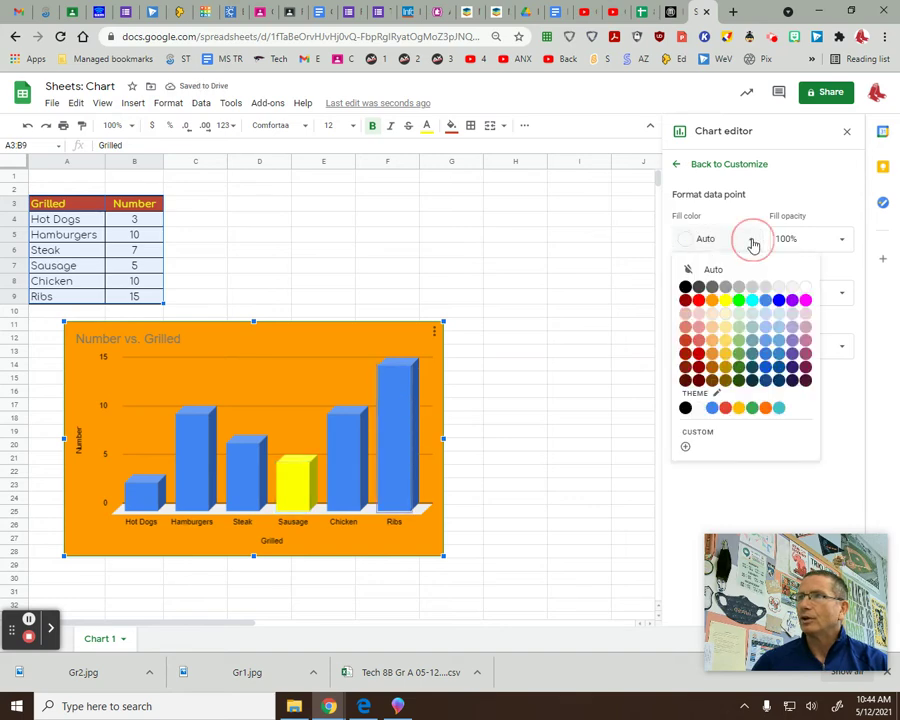
{"action": "left_click", "coordinate": [739, 341]}
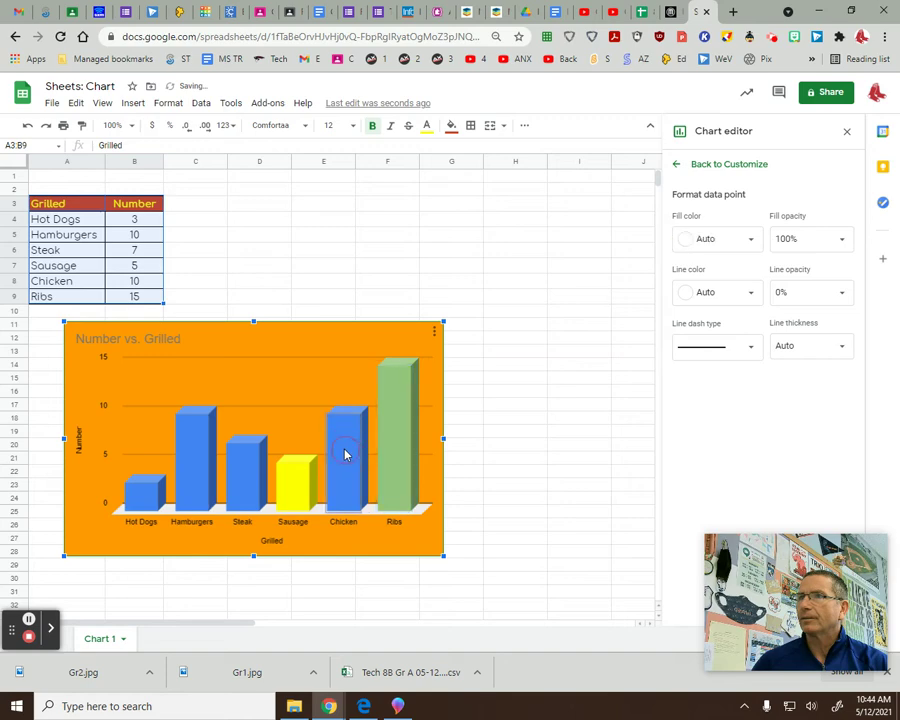
{"action": "left_click", "coordinate": [754, 241]}
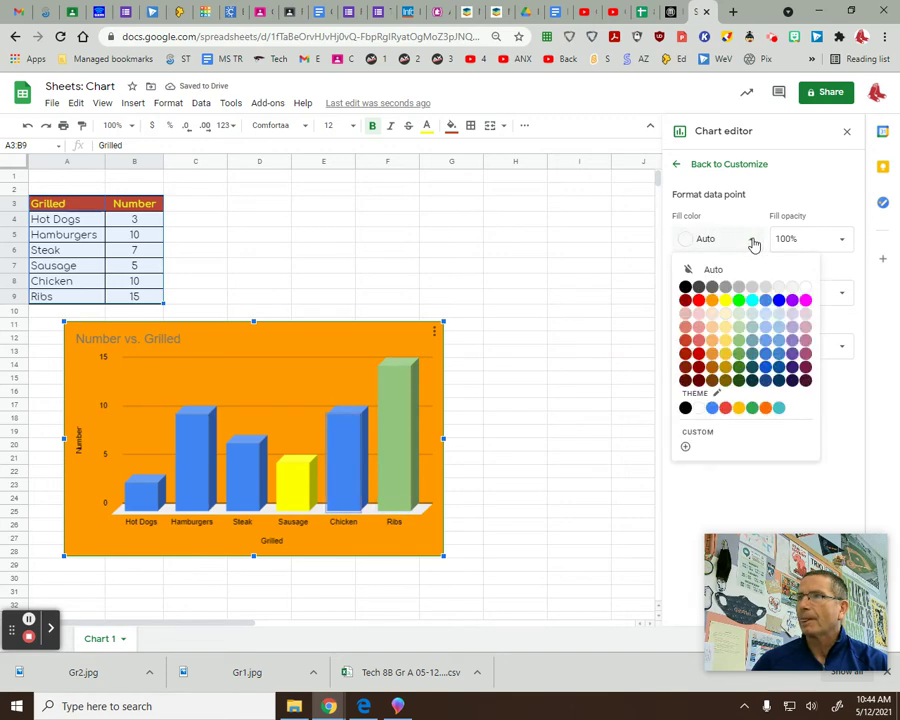
{"action": "left_click", "coordinate": [686, 350]}
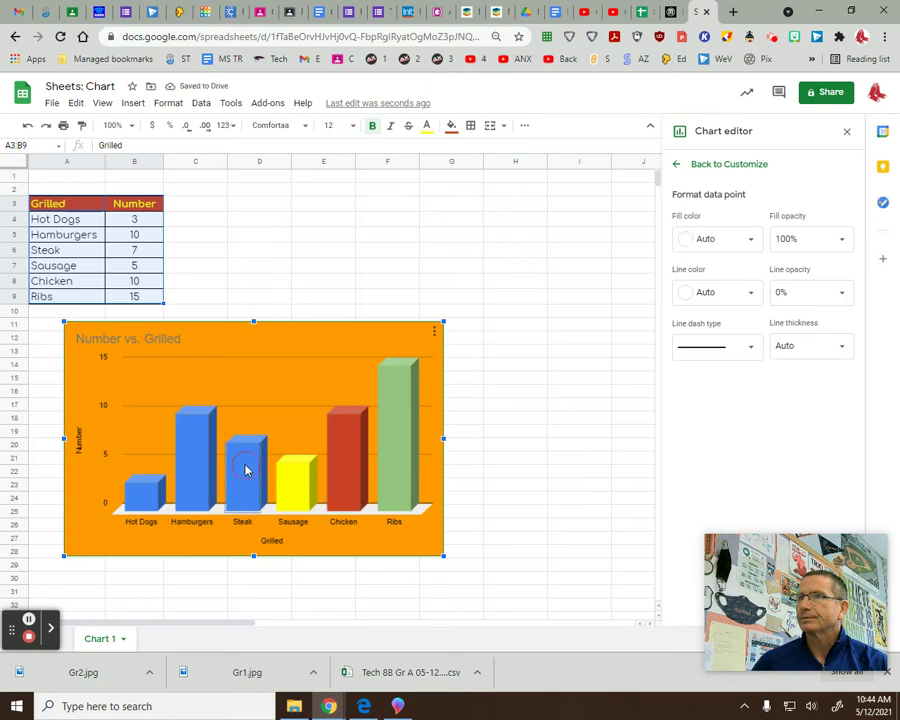
- Fill the Steak column purple and the Hot Dogs column gray
{"action": "left_click", "coordinate": [749, 239]}
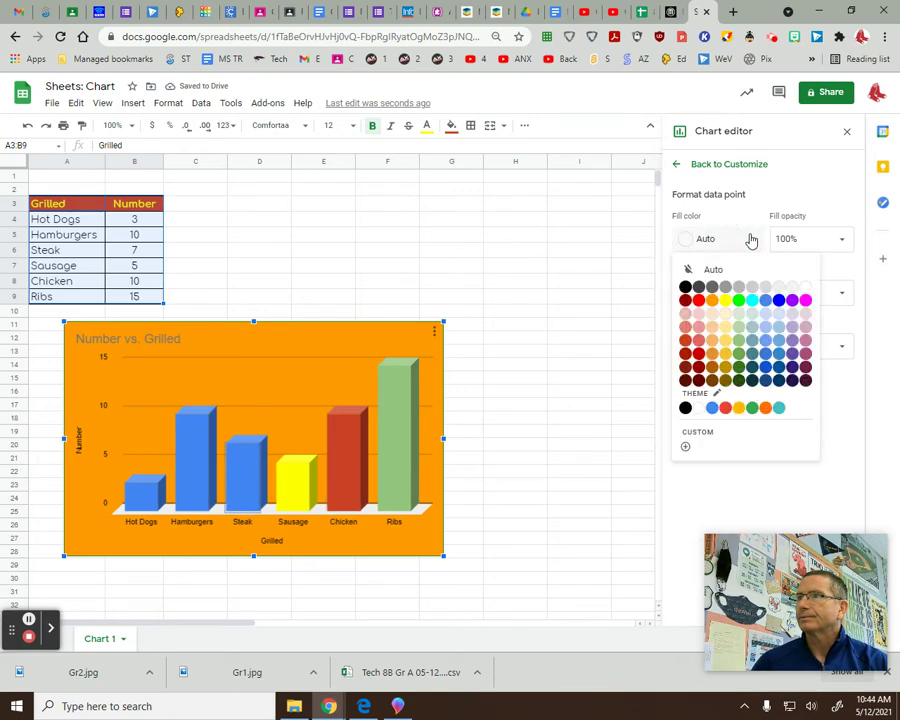
{"action": "left_click", "coordinate": [792, 299]}
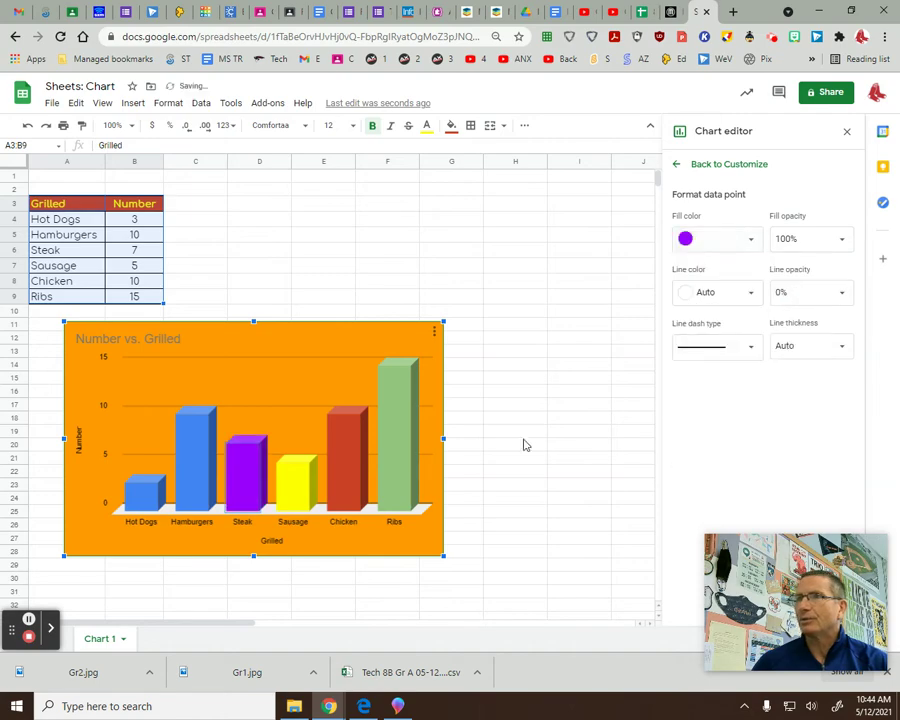
{"action": "left_click", "coordinate": [143, 500]}
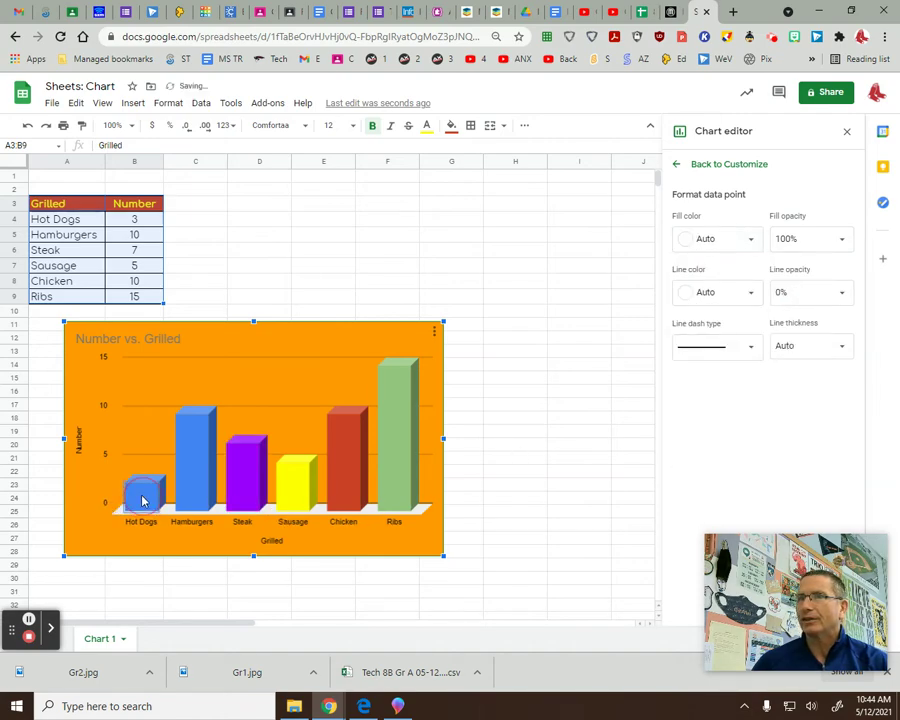
{"action": "left_click", "coordinate": [753, 241]}
{"action": "left_click", "coordinate": [752, 287]}
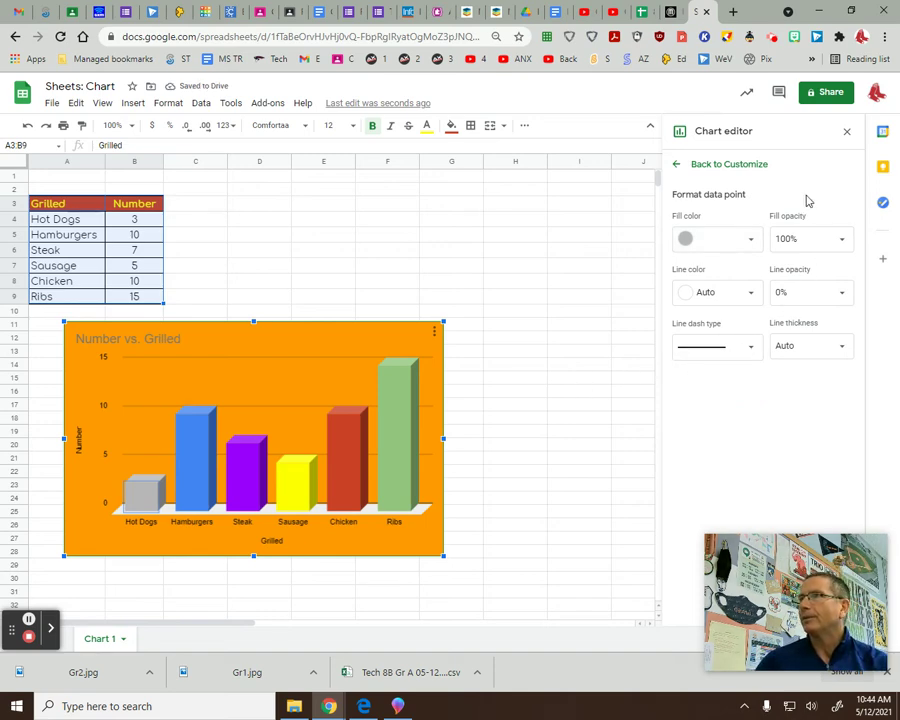
- Leave the data point and series settings and change the chart title text to "Grilled Foods Survey"
{"action": "left_click", "coordinate": [722, 167]}
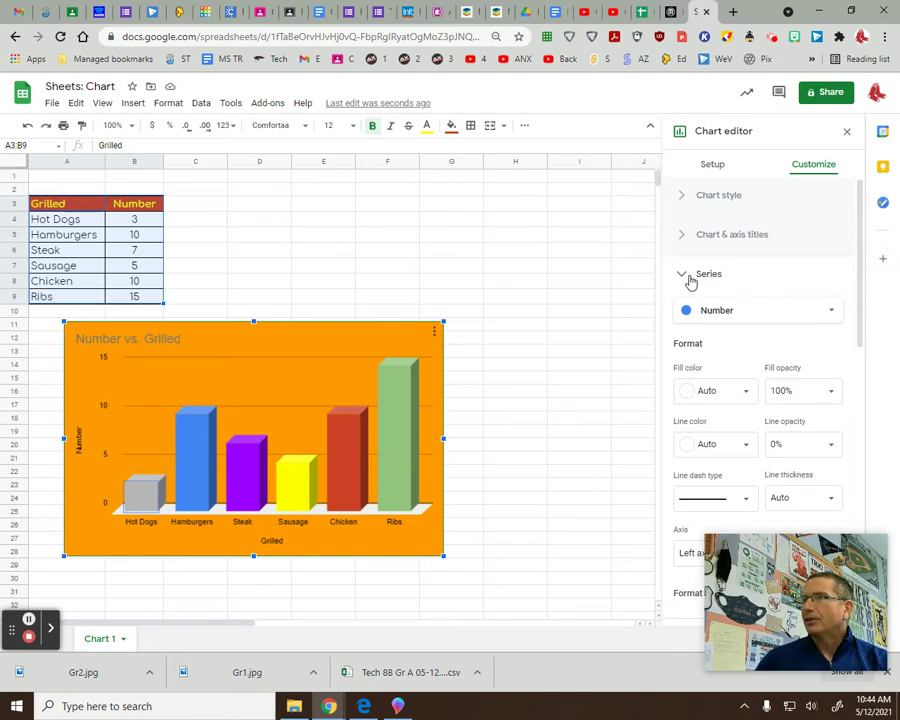
{"action": "left_click", "coordinate": [683, 275]}
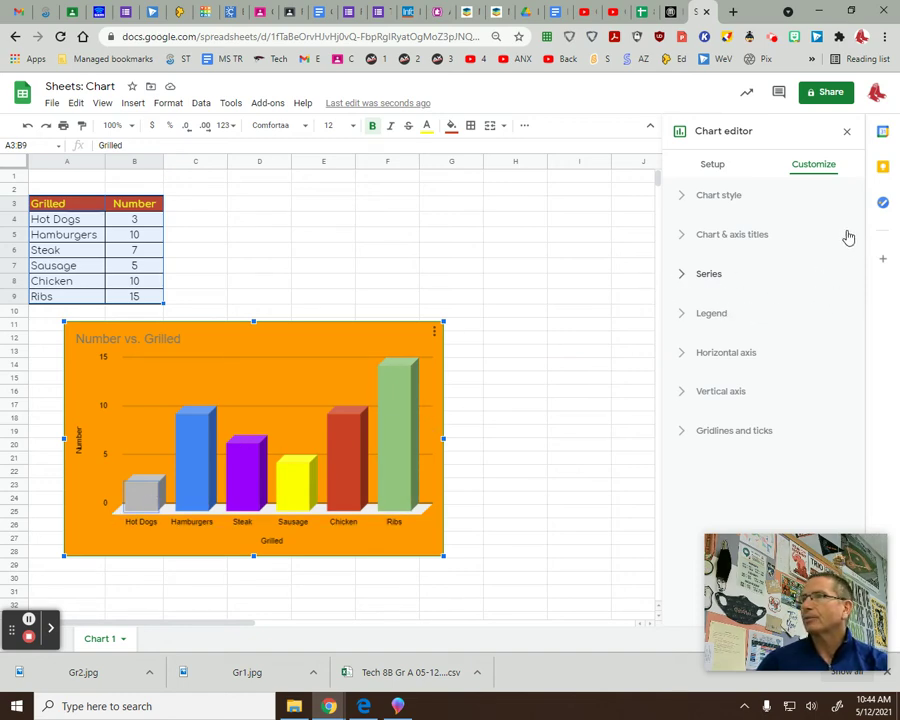
{"action": "left_click", "coordinate": [731, 237]}
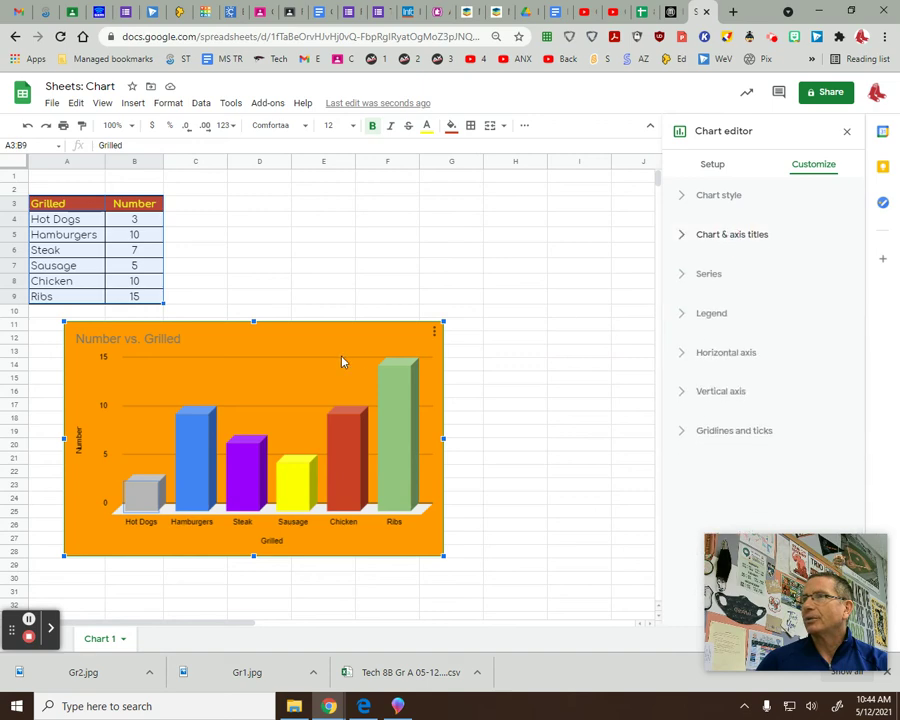
{"action": "left_click", "coordinate": [732, 238]}
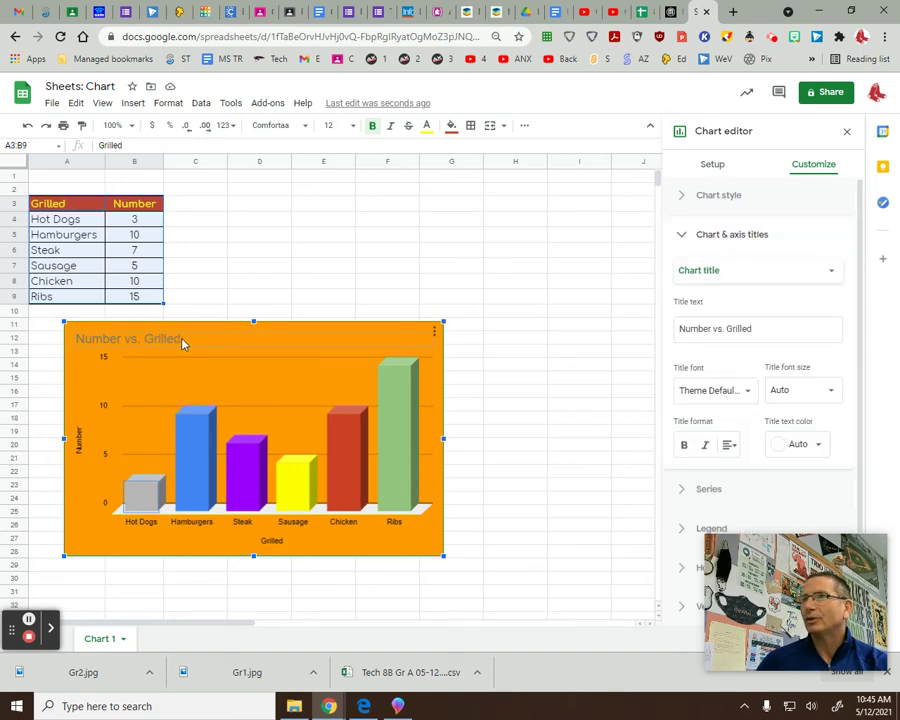
{"action": "left_click_drag", "start_coordinate": [727, 328], "coordinate": [670, 338]}
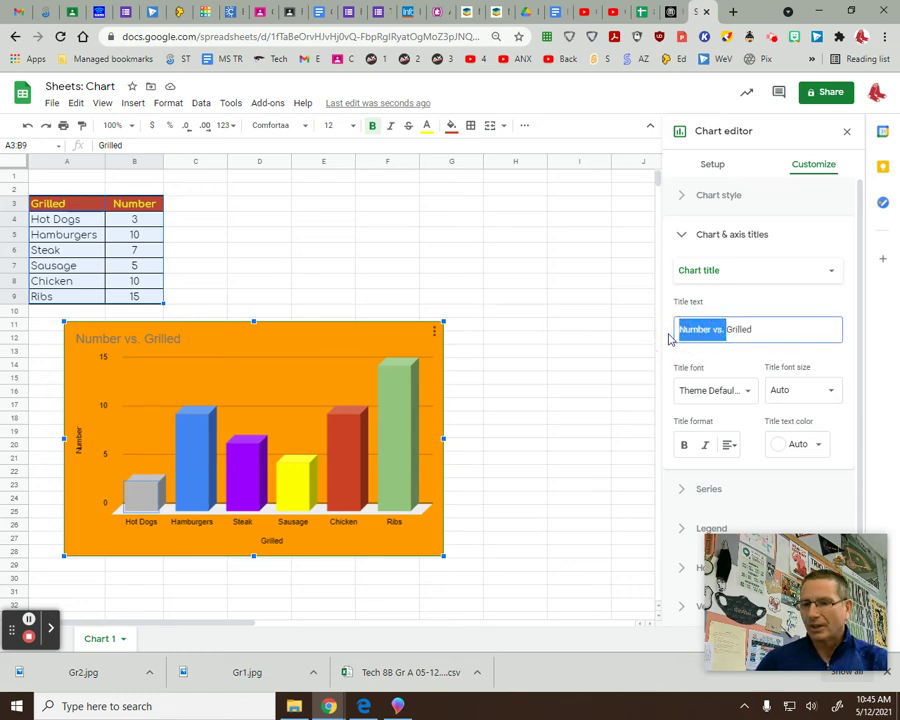
{"action": "key", "text": "BackSpace"}
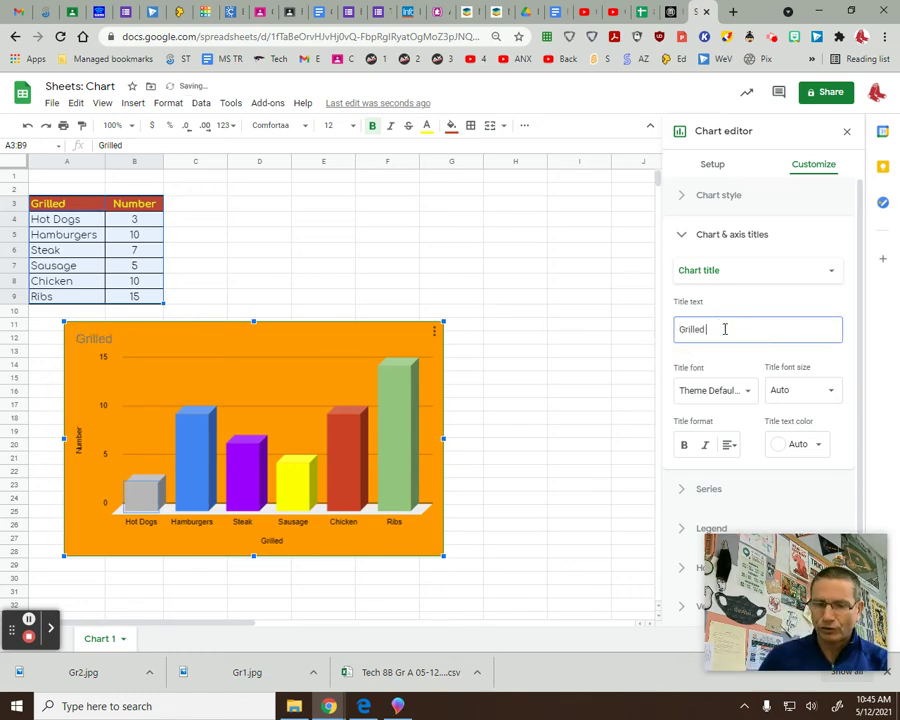
{"action": "type", "text": "Food"}
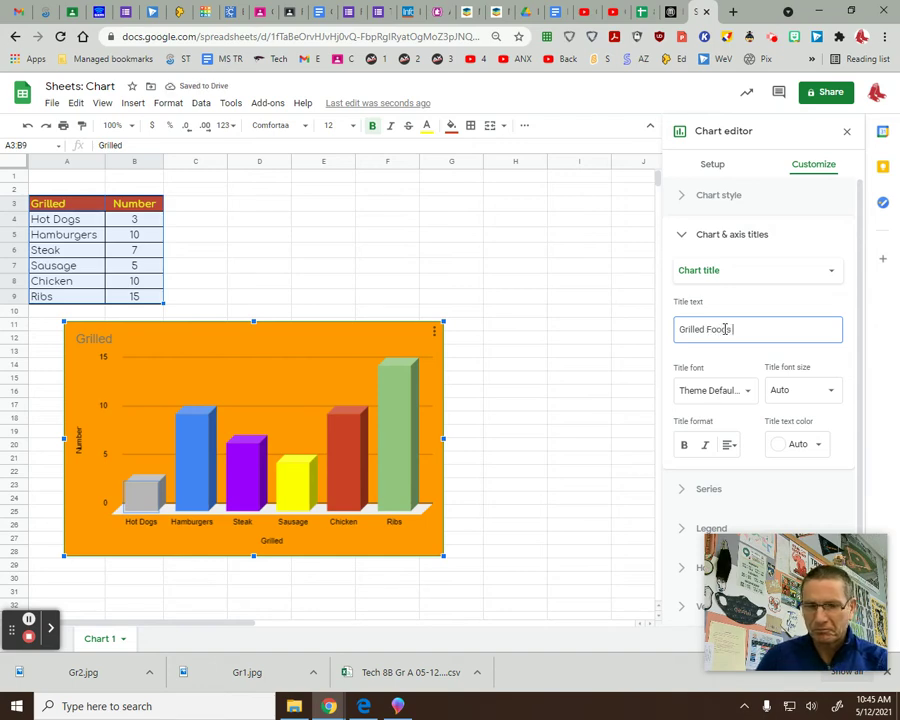
{"action": "type", "text": "s Survey"}
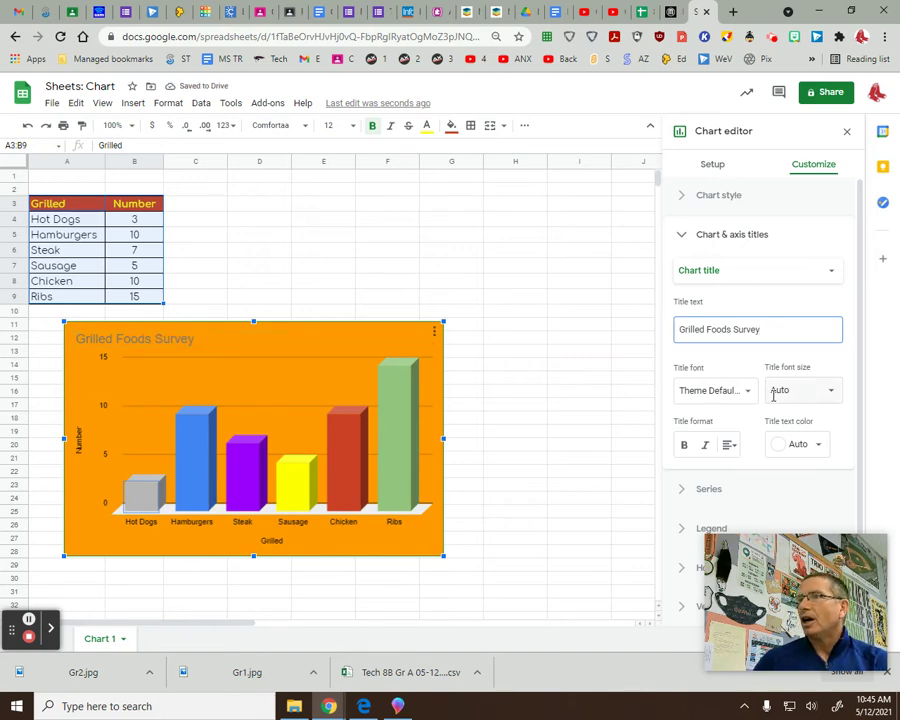
- Format the chart title in bold with the Wide font and a yellow text color
{"action": "left_click", "coordinate": [684, 446]}
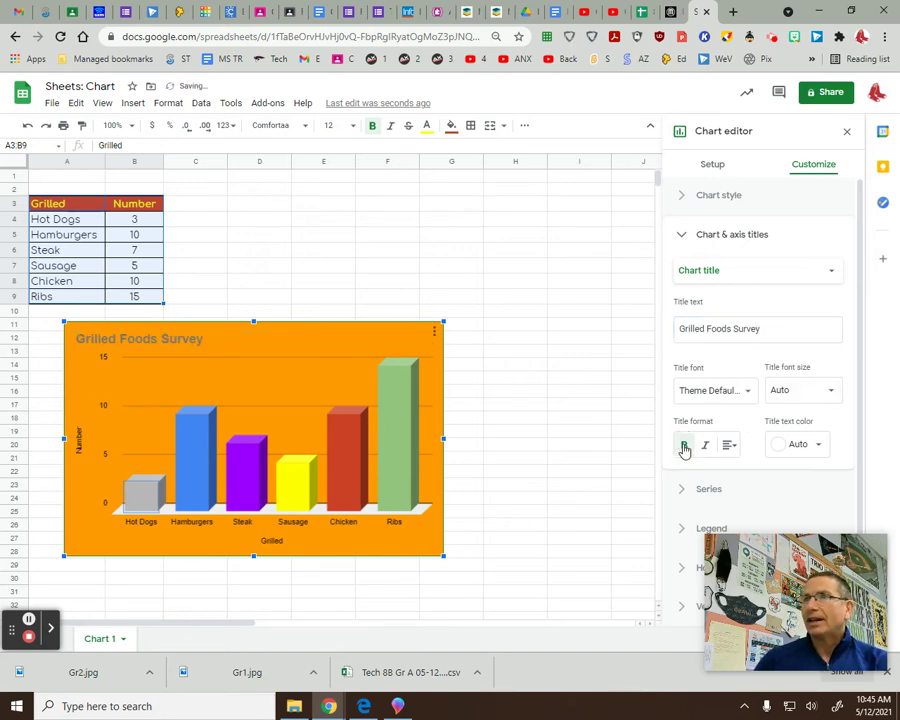
{"action": "left_click", "coordinate": [740, 391]}
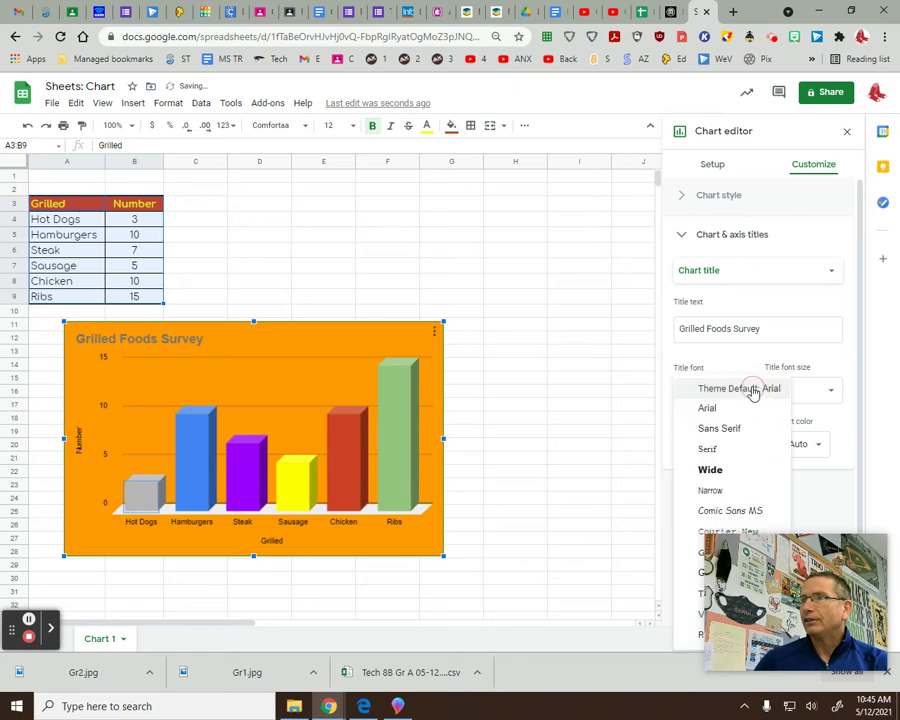
{"action": "left_click", "coordinate": [719, 476]}
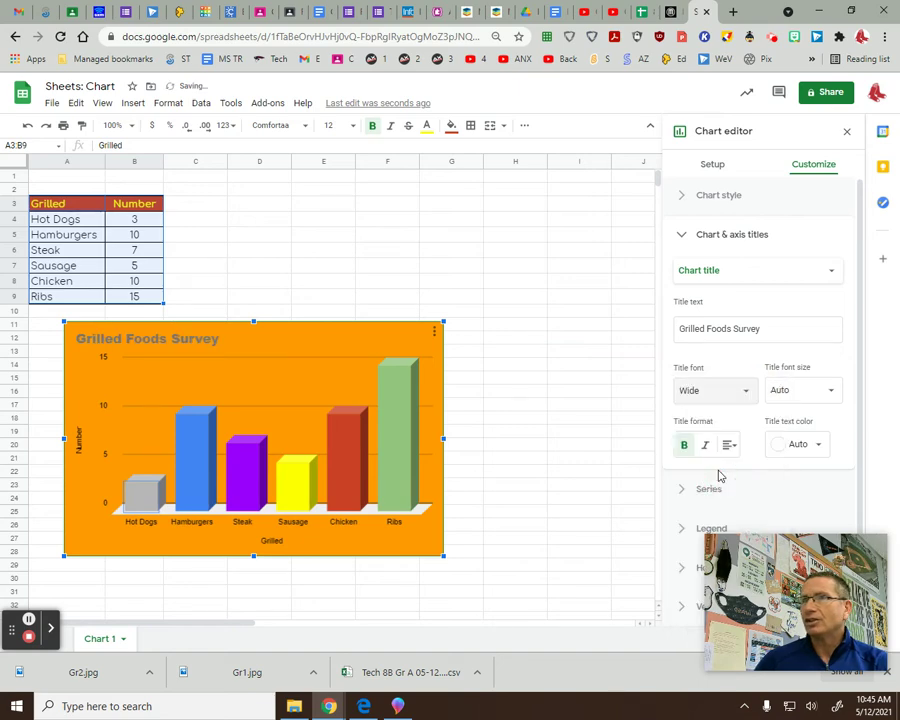
{"action": "left_click", "coordinate": [819, 445]}
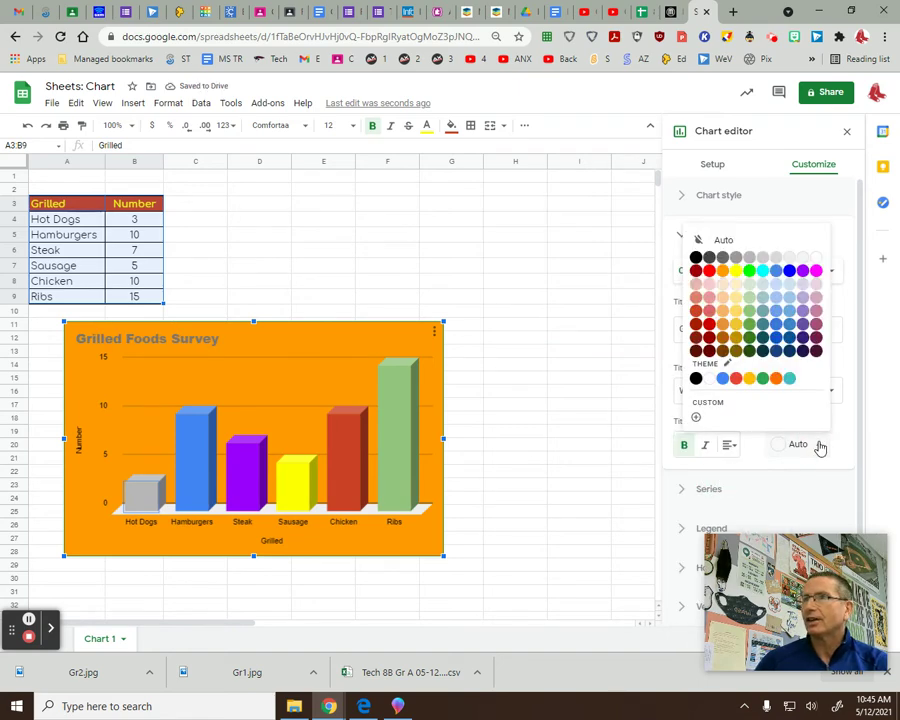
{"action": "left_click", "coordinate": [736, 271]}
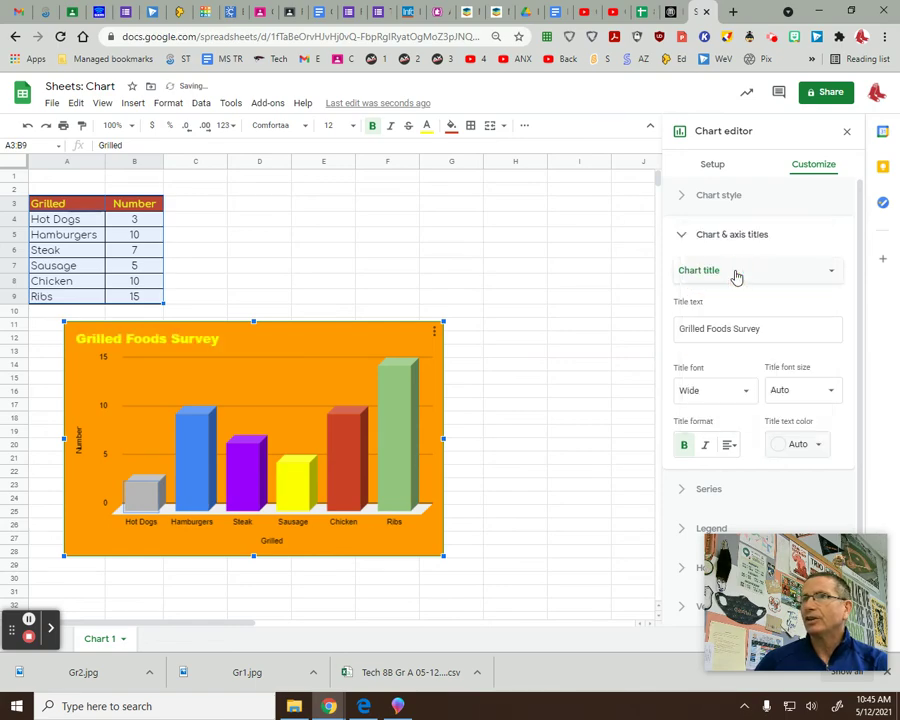
- Try font size 12 on the chart title and return it to Auto
{"action": "left_click", "coordinate": [829, 396]}
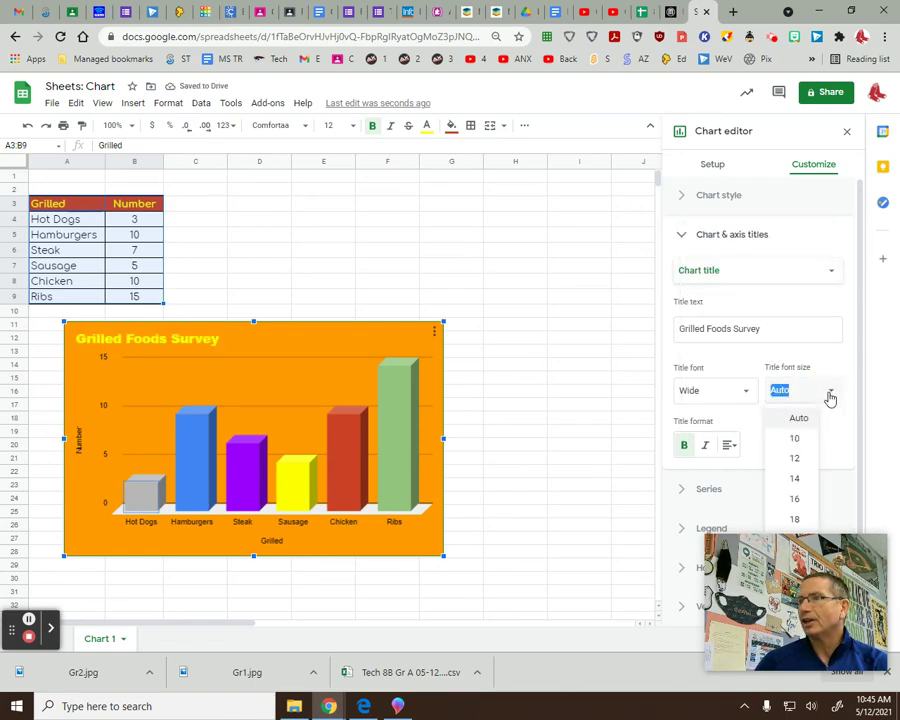
{"action": "left_click", "coordinate": [801, 459]}
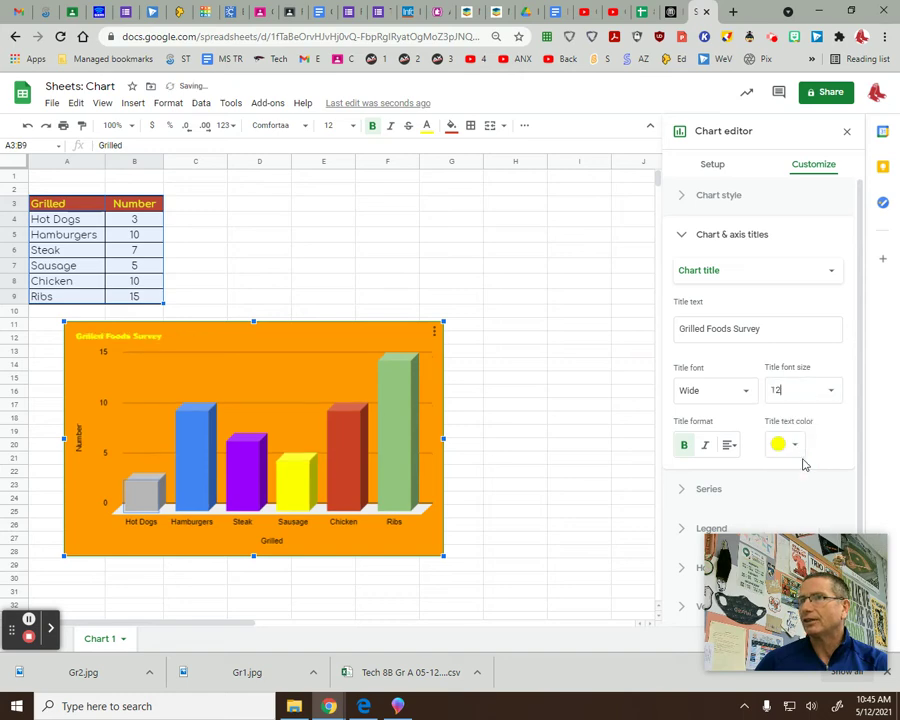
{"action": "left_click", "coordinate": [830, 393]}
{"action": "left_click", "coordinate": [810, 424]}
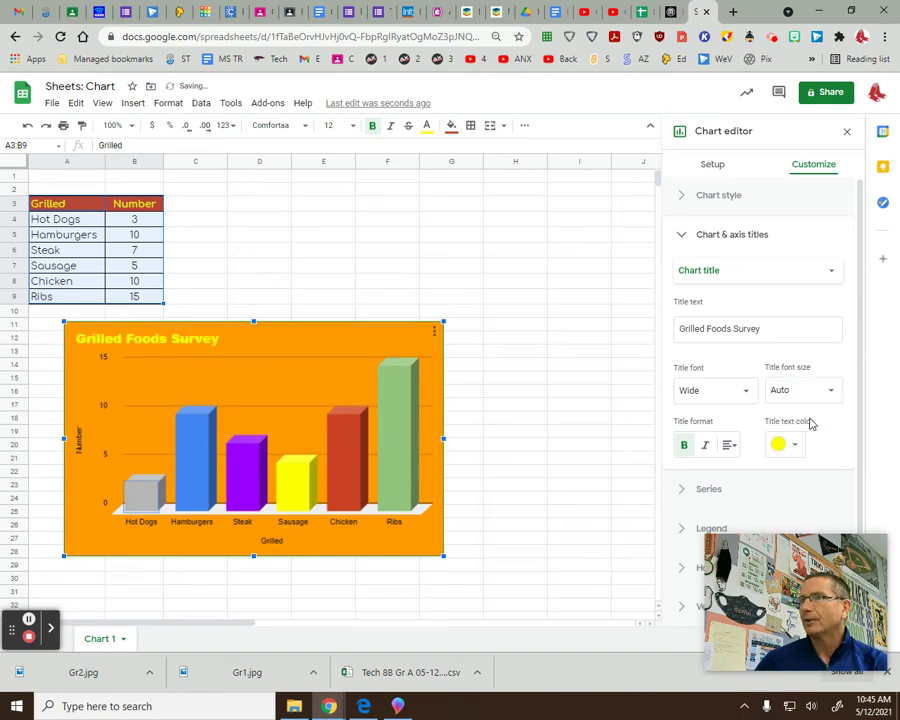
- Try centering the chart title, settle on right alignment, and collapse the title settings
{"action": "left_click", "coordinate": [733, 446]}
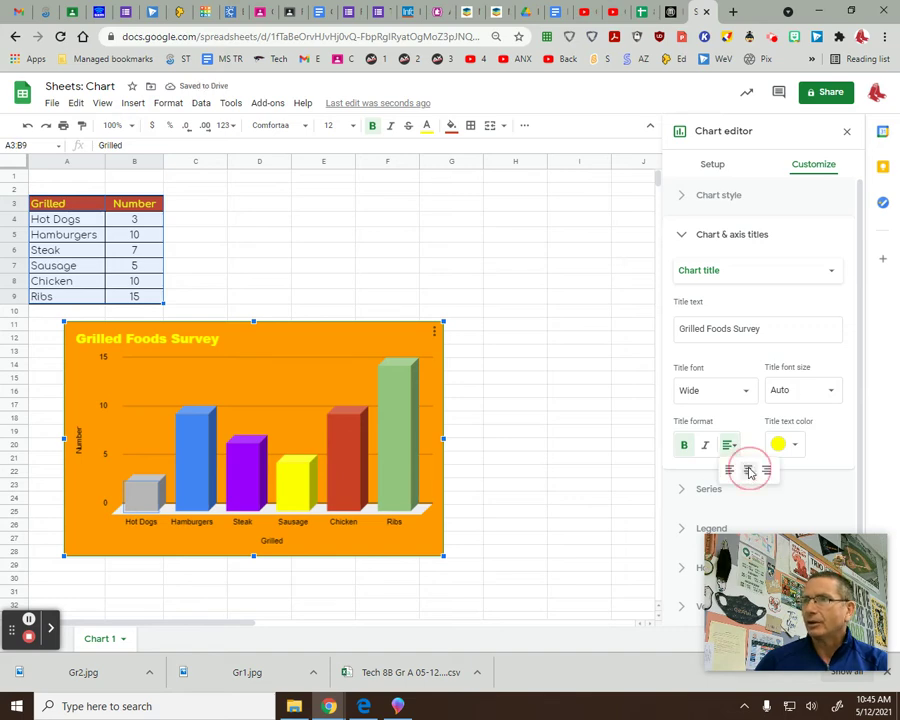
{"action": "left_click", "coordinate": [748, 467]}
{"action": "left_click", "coordinate": [731, 445]}
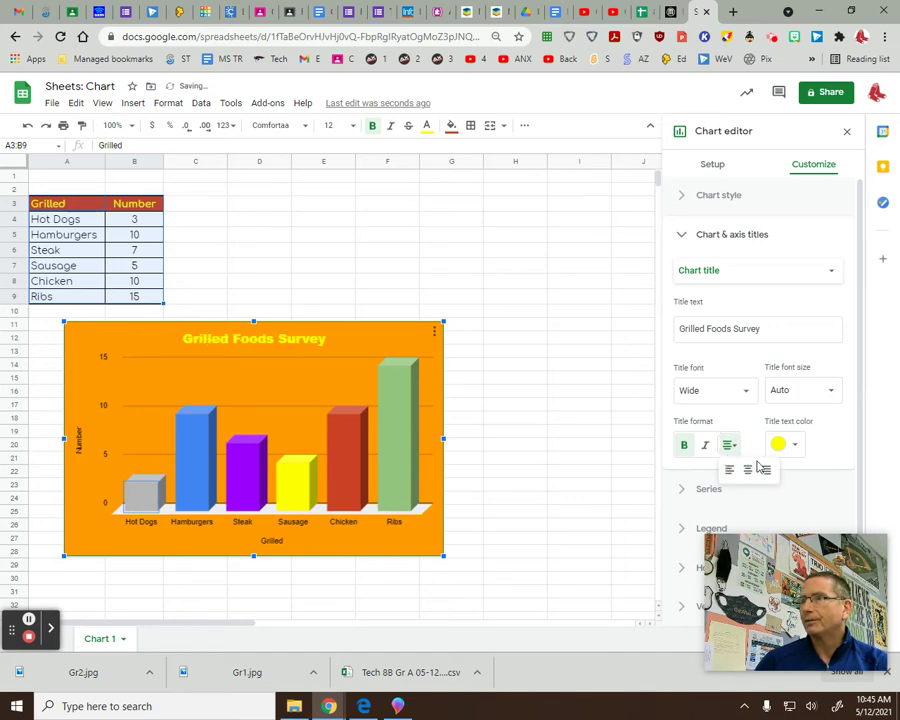
{"action": "left_click", "coordinate": [766, 468]}
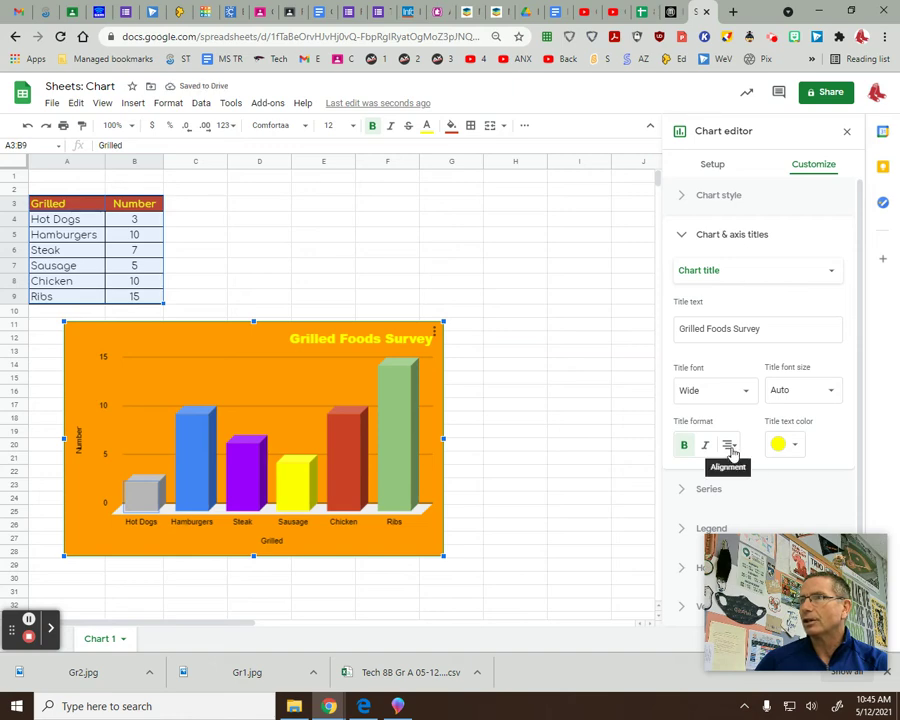
{"action": "left_click", "coordinate": [684, 235]}
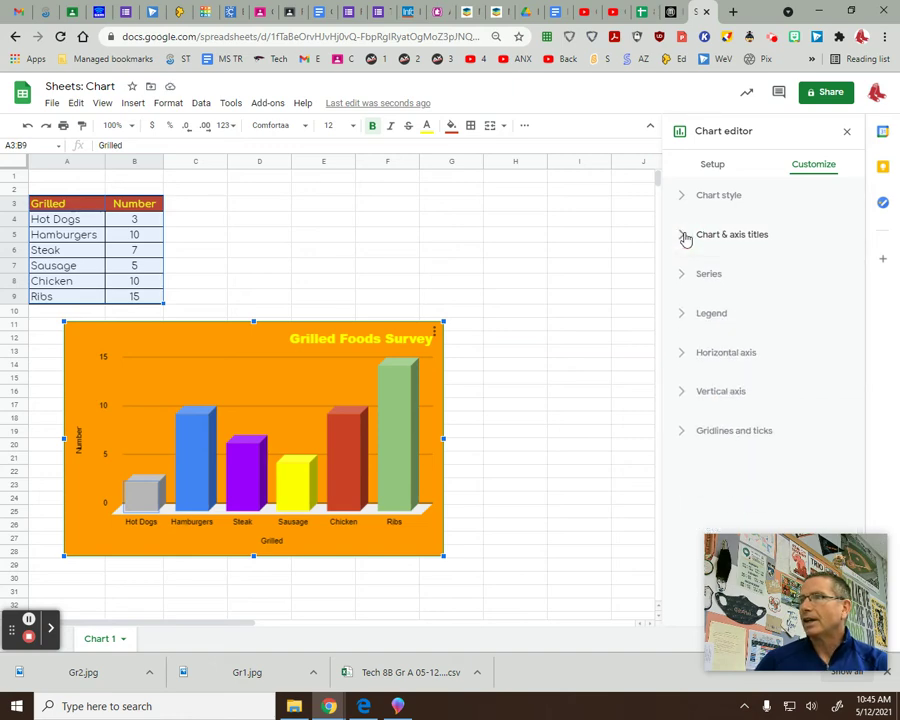
{"action": "left_click", "coordinate": [717, 316]}
{"action": "left_click", "coordinate": [716, 314]}
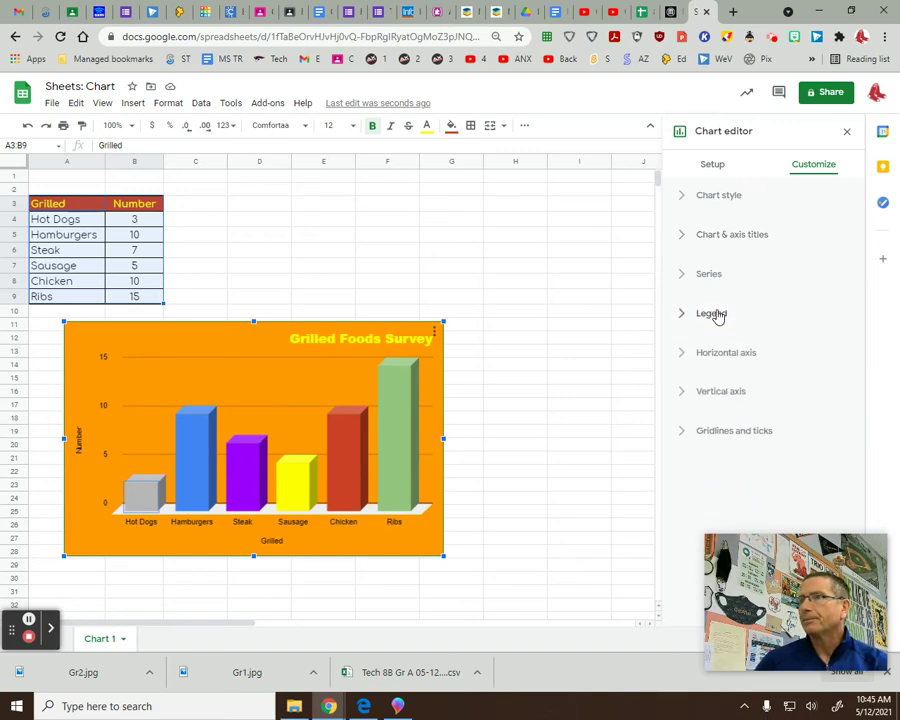
- Try cyan on the horizontal axis labels and set their text color to black
{"action": "left_click", "coordinate": [722, 356]}
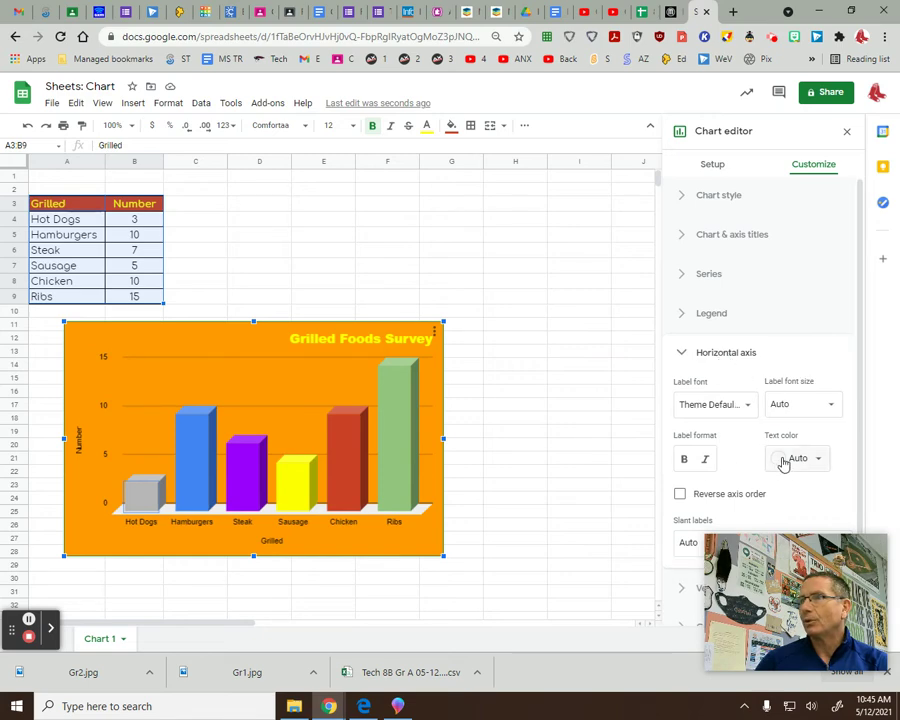
{"action": "left_click", "coordinate": [820, 460]}
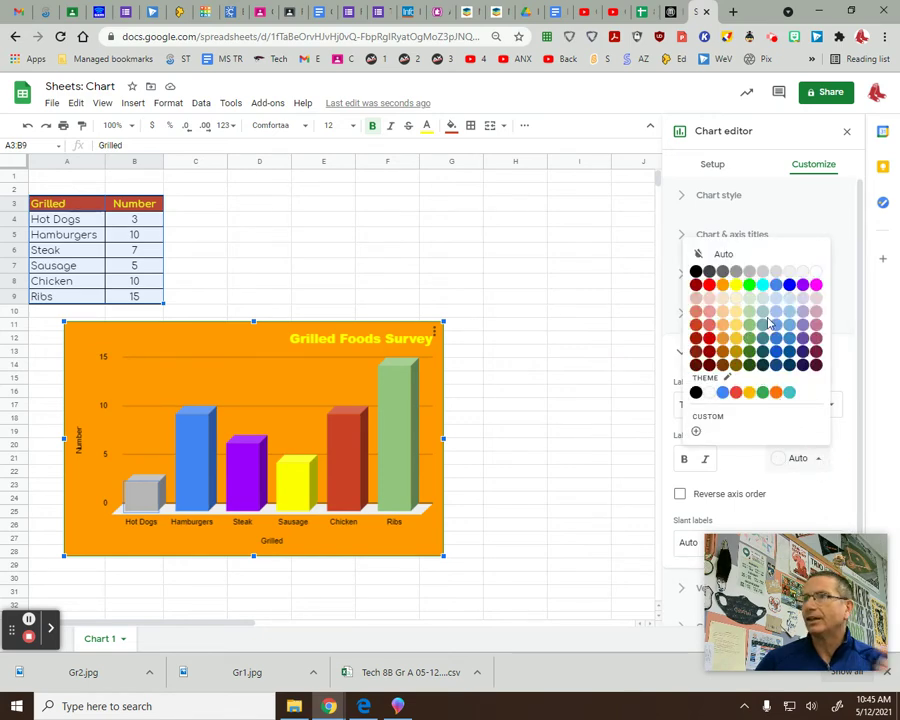
{"action": "left_click", "coordinate": [763, 285]}
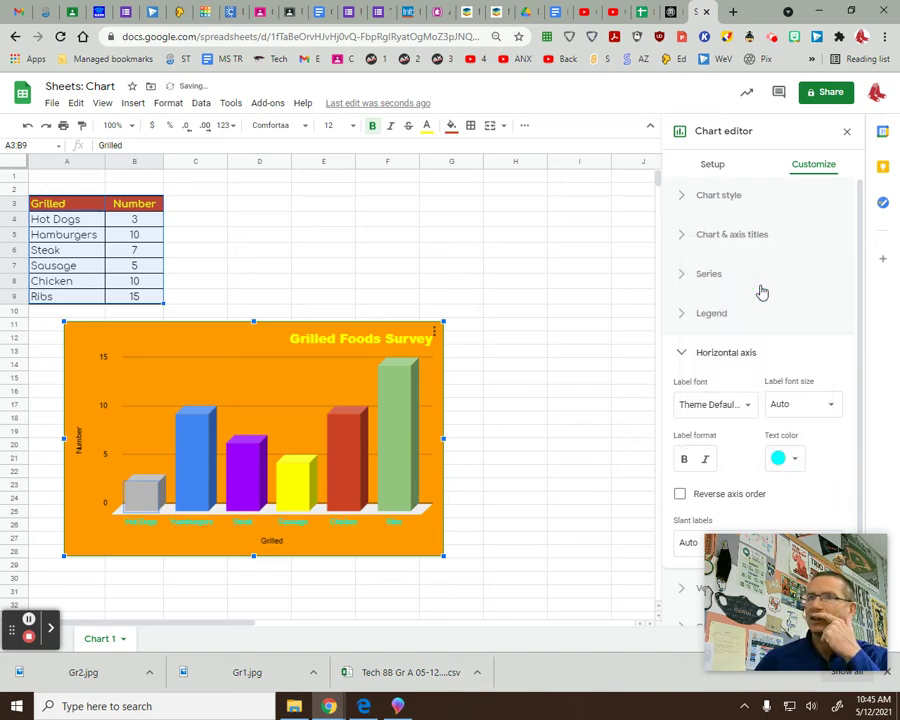
{"action": "left_click", "coordinate": [795, 459]}
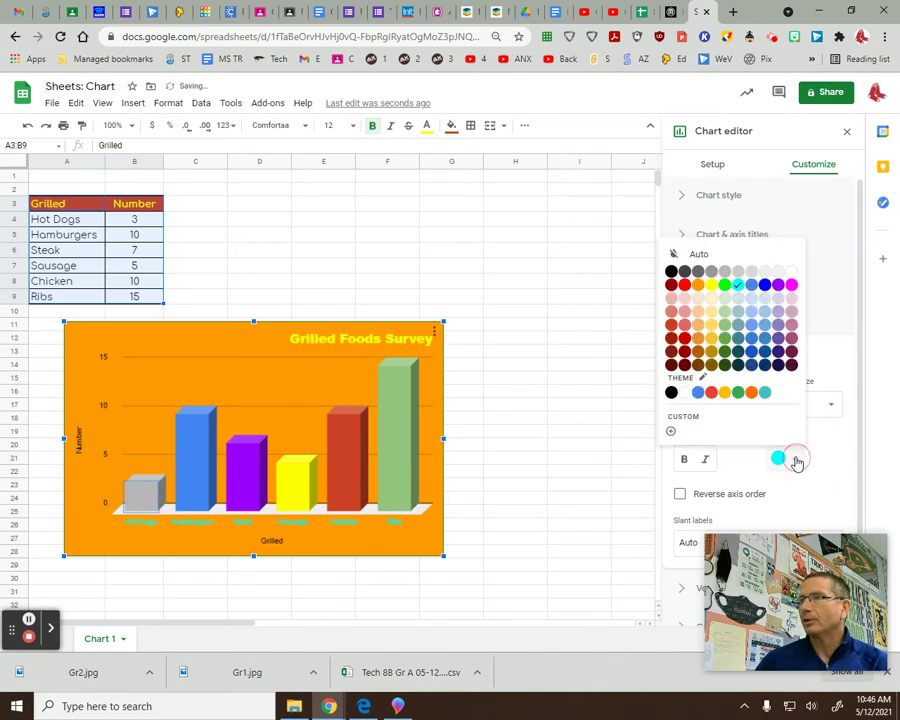
{"action": "left_click", "coordinate": [671, 272]}
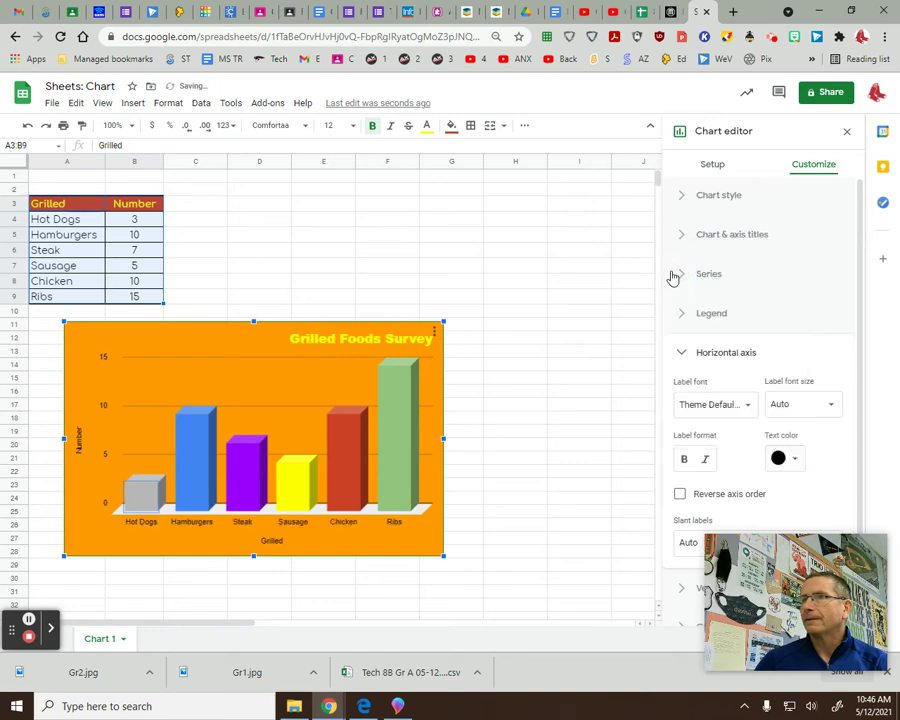
- Try Arial for the horizontal axis labels, set their font to Narrow, and collapse the axis settings
{"action": "left_click", "coordinate": [738, 408]}
{"action": "left_click", "coordinate": [742, 424]}
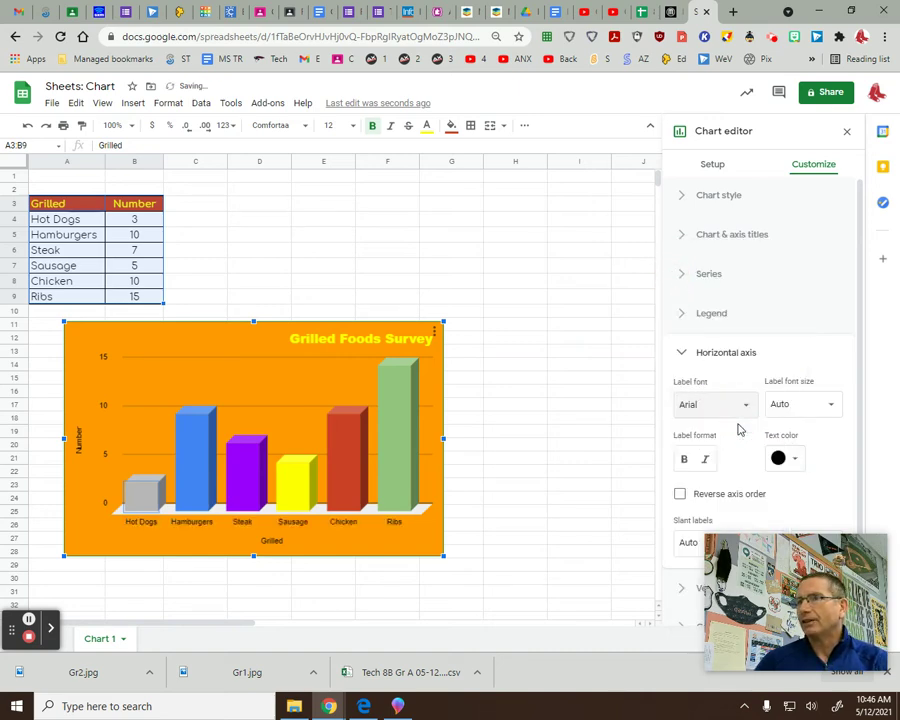
{"action": "left_click", "coordinate": [742, 406]}
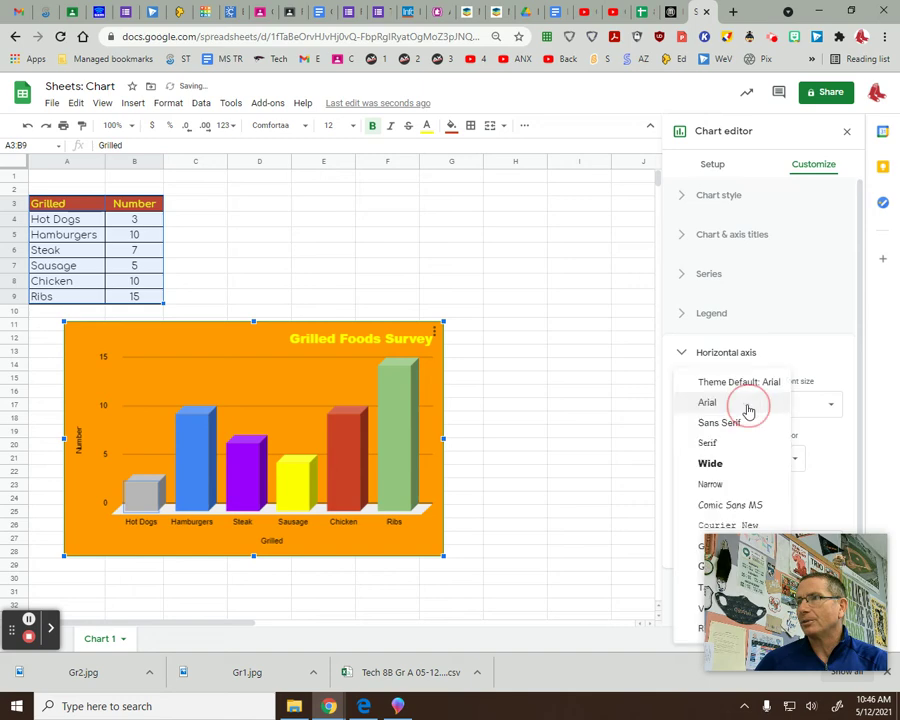
{"action": "left_click", "coordinate": [733, 486]}
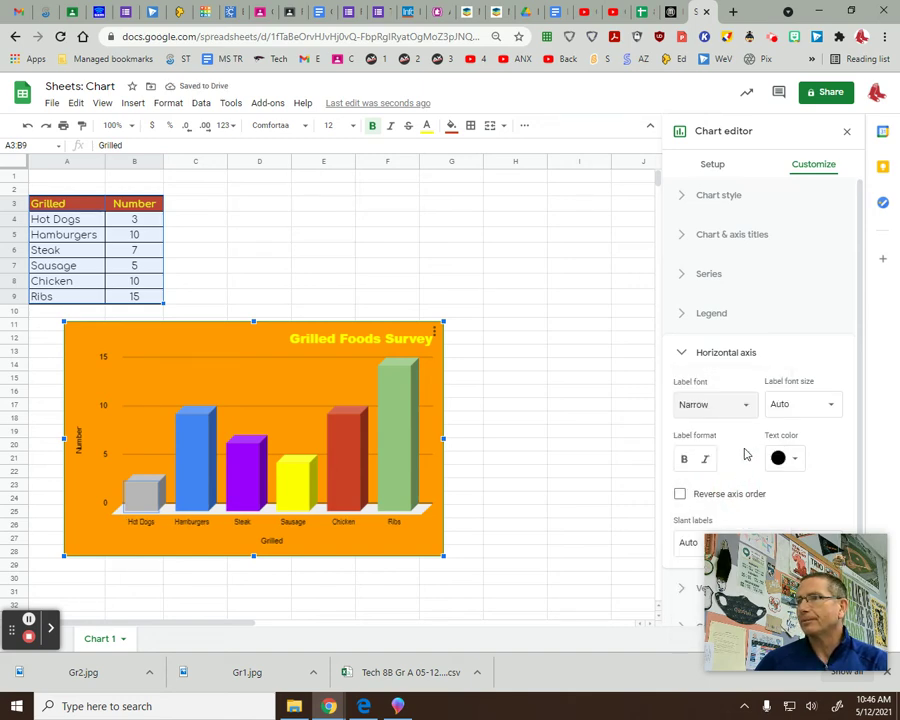
{"action": "left_click", "coordinate": [685, 354]}
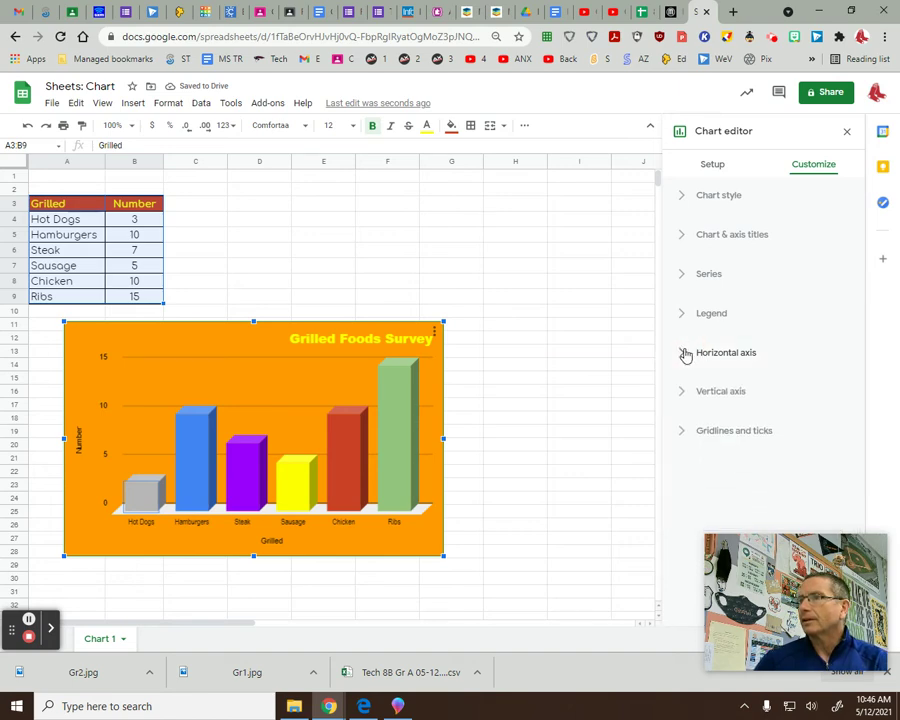
{"action": "left_click", "coordinate": [685, 433]}
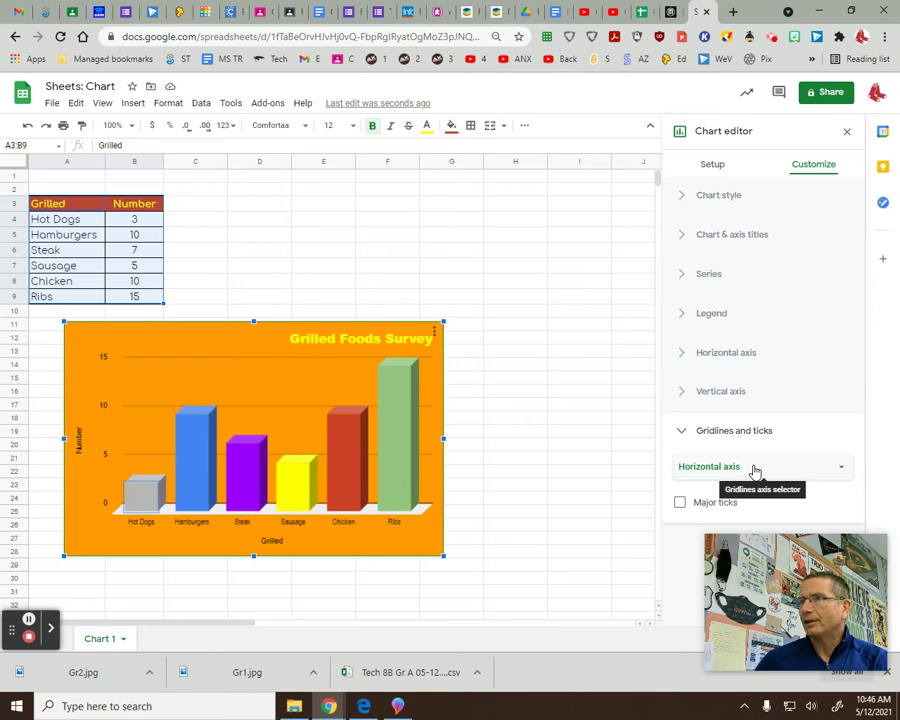
{"action": "left_click", "coordinate": [838, 469]}
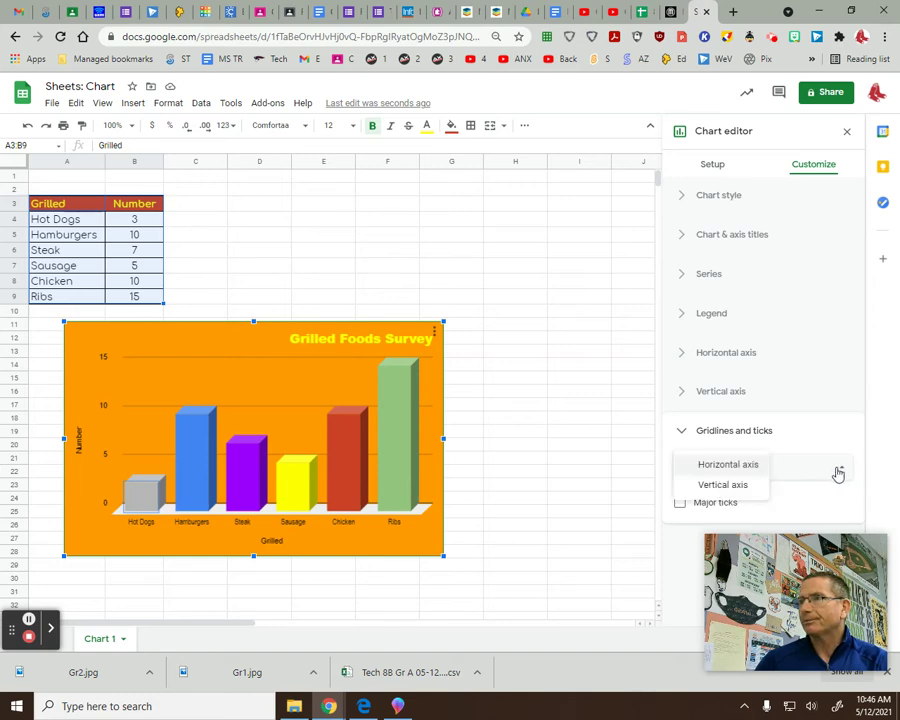
{"action": "left_click", "coordinate": [699, 431]}
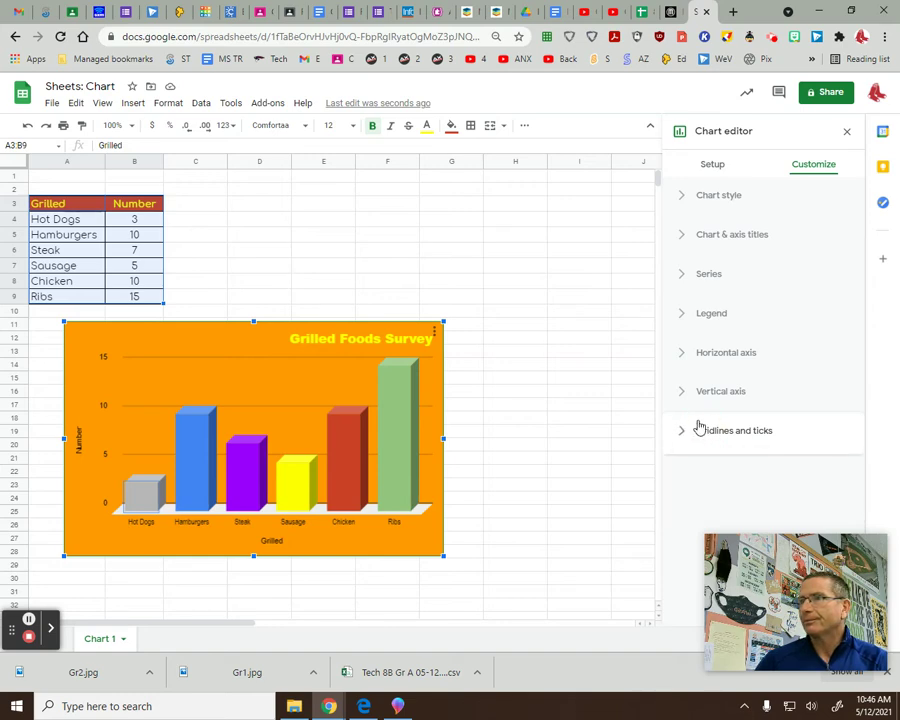
{"action": "left_click", "coordinate": [679, 351]}
{"action": "left_click", "coordinate": [680, 352]}
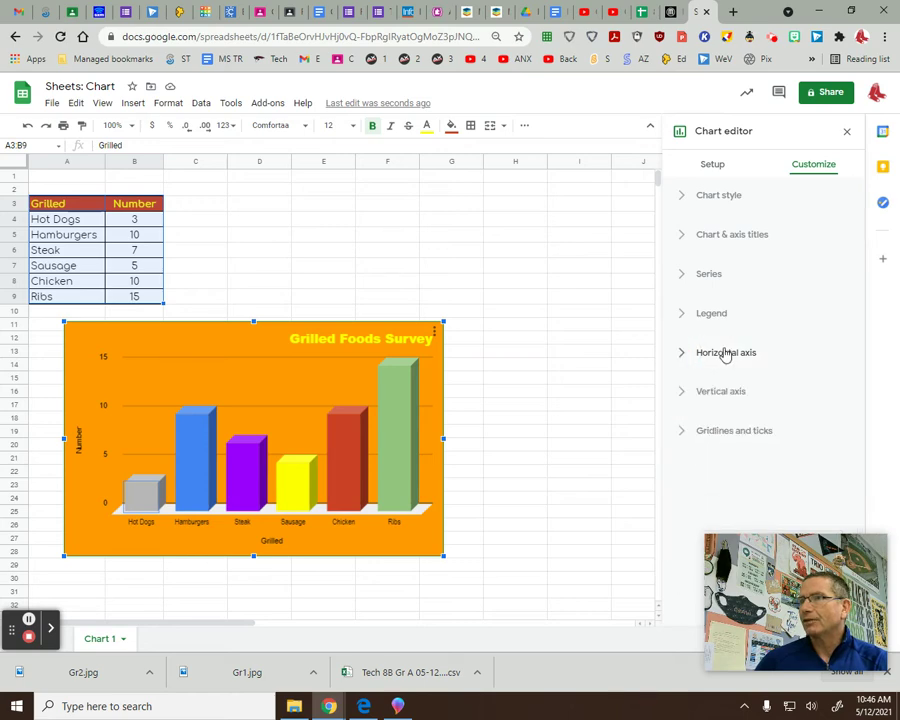
- Turn on minor gridlines for the chart's vertical axis
{"action": "left_click", "coordinate": [258, 408]}
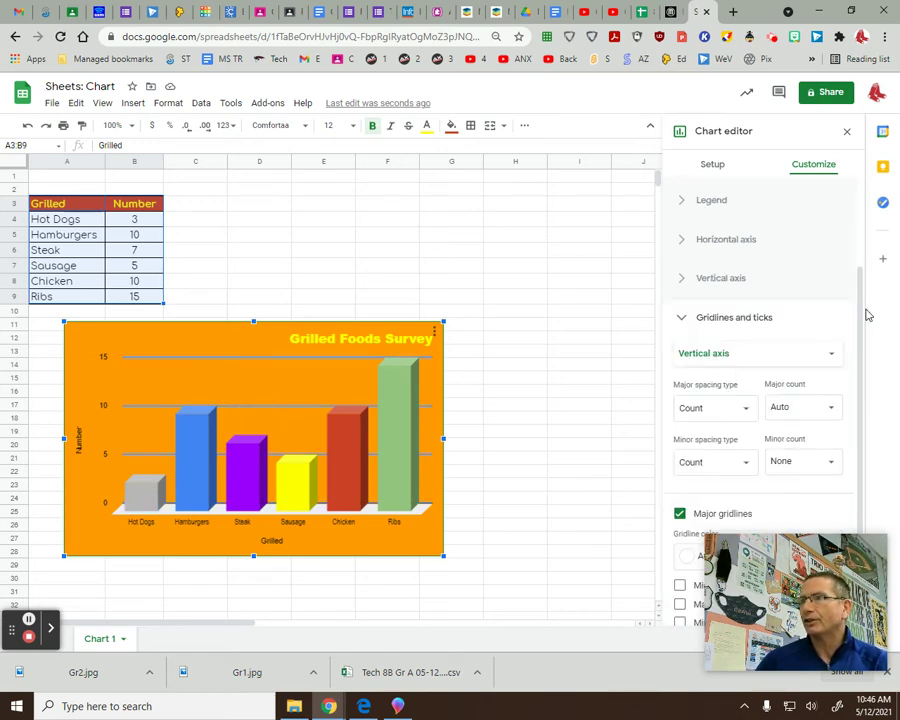
{"action": "left_click_drag", "start_coordinate": [861, 314], "coordinate": [863, 399]}
{"action": "left_click_drag", "start_coordinate": [829, 569], "coordinate": [590, 237]}
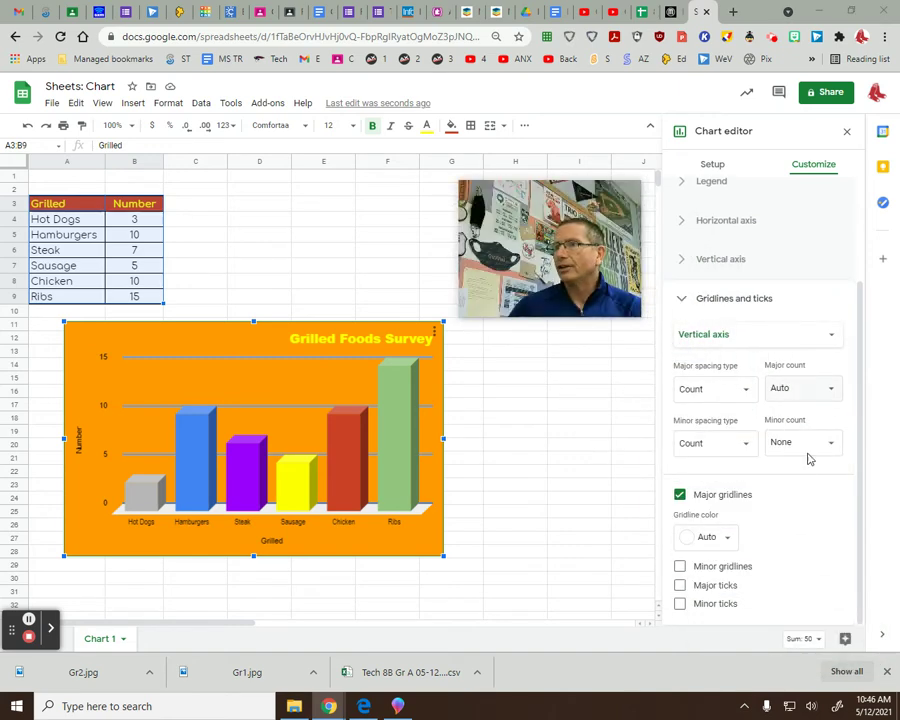
{"action": "left_click", "coordinate": [680, 566]}
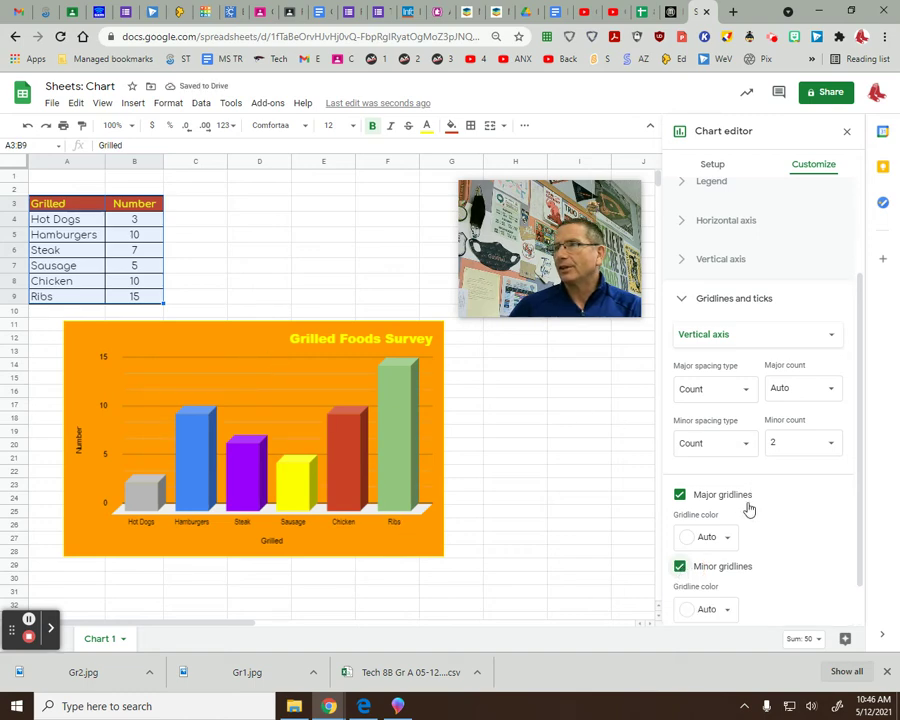
- Color the vertical axis's major gridlines black and its minor gridlines red, and close the chart editor
{"action": "left_click", "coordinate": [729, 539]}
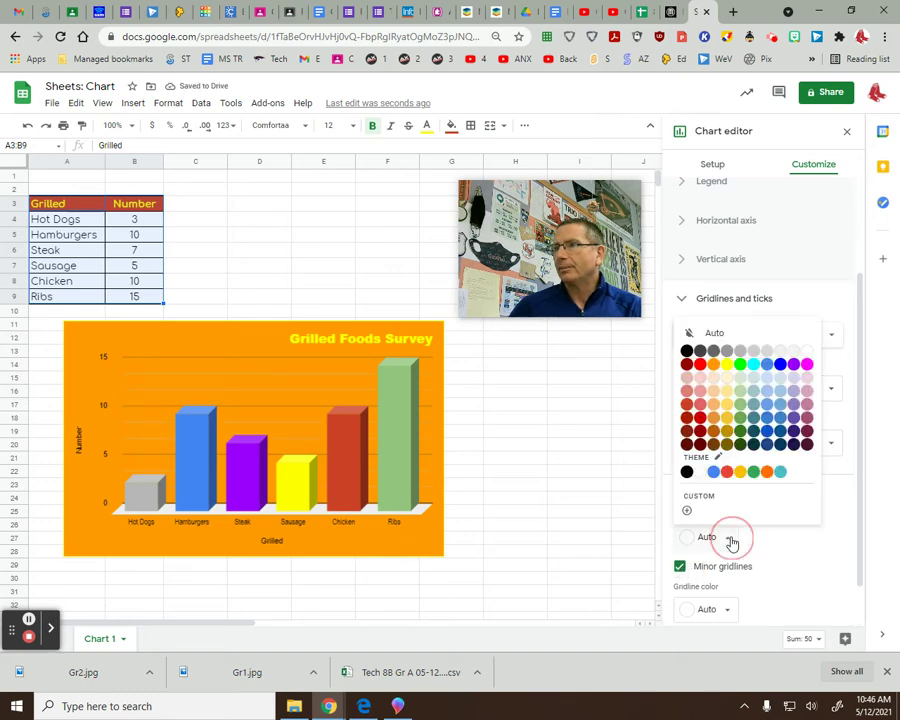
{"action": "left_click", "coordinate": [686, 350]}
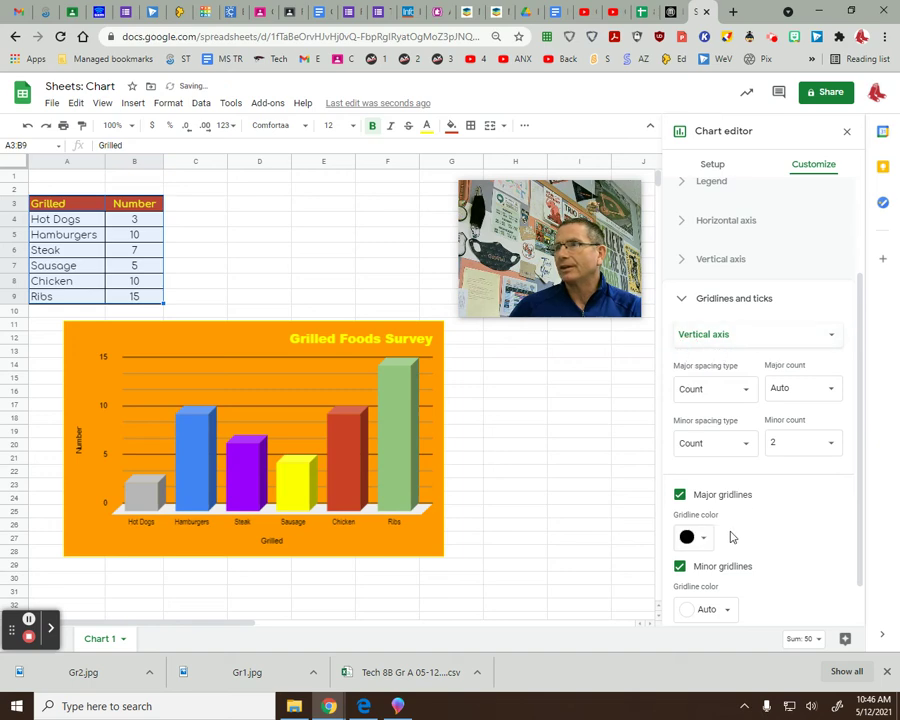
{"action": "left_click", "coordinate": [724, 611]}
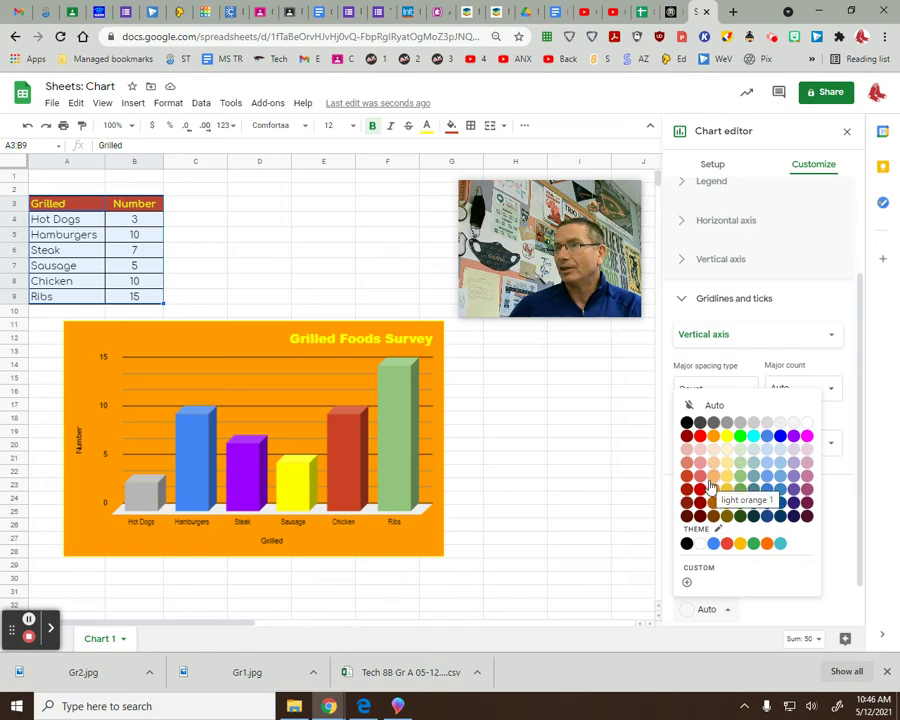
{"action": "left_click", "coordinate": [700, 436]}
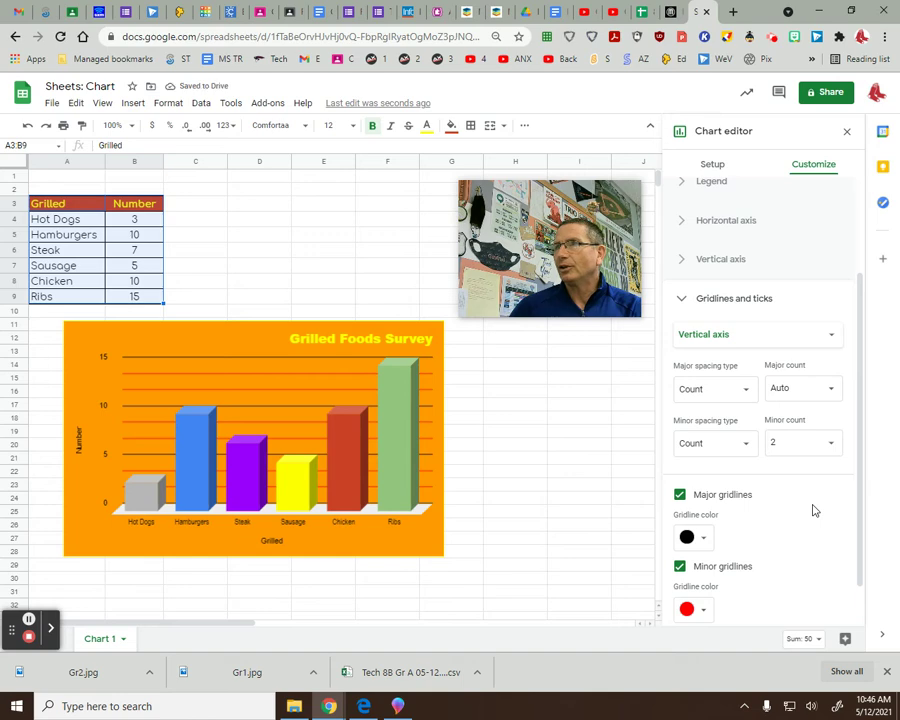
{"action": "left_click", "coordinate": [605, 396]}
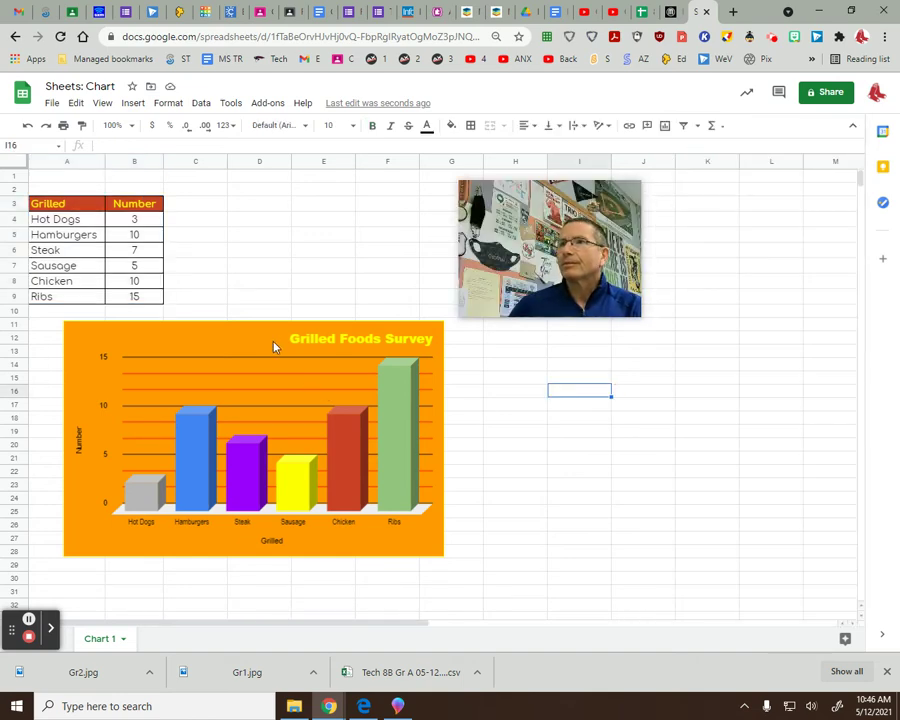
- Move the chart to the sheet's left edge directly below the grilled-food table and deselect it
{"action": "left_click_drag", "start_coordinate": [204, 356], "coordinate": [188, 338]}
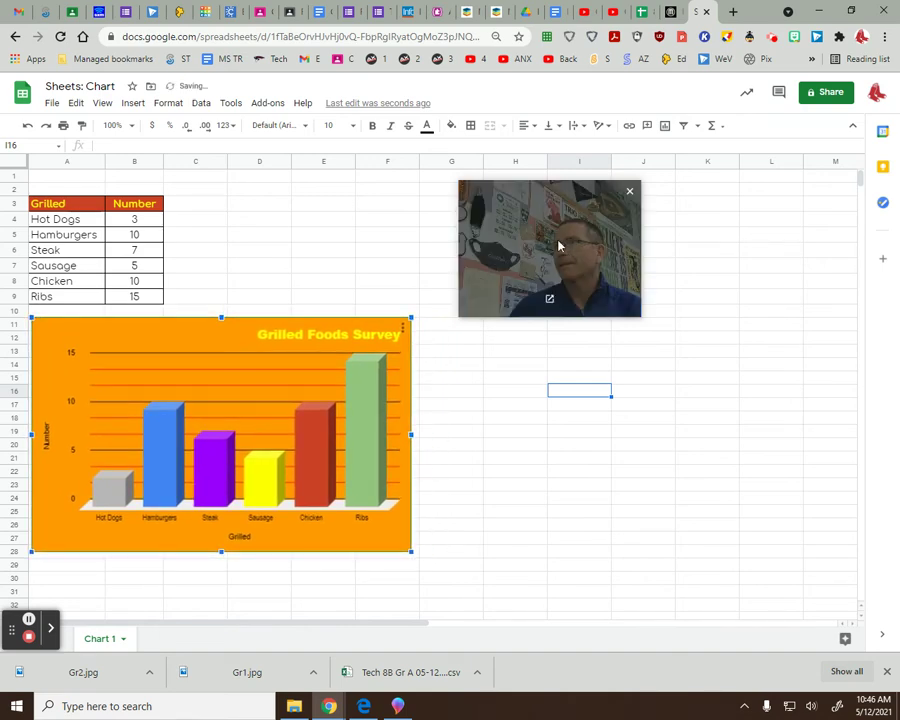
{"action": "left_click_drag", "start_coordinate": [552, 250], "coordinate": [757, 535]}
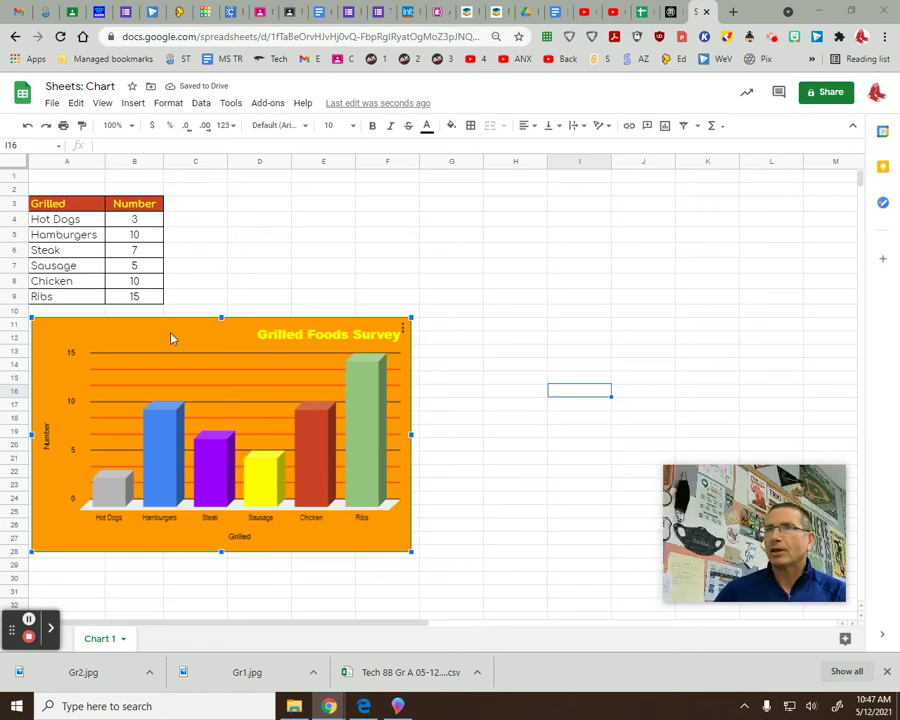
{"action": "left_click", "coordinate": [267, 270]}
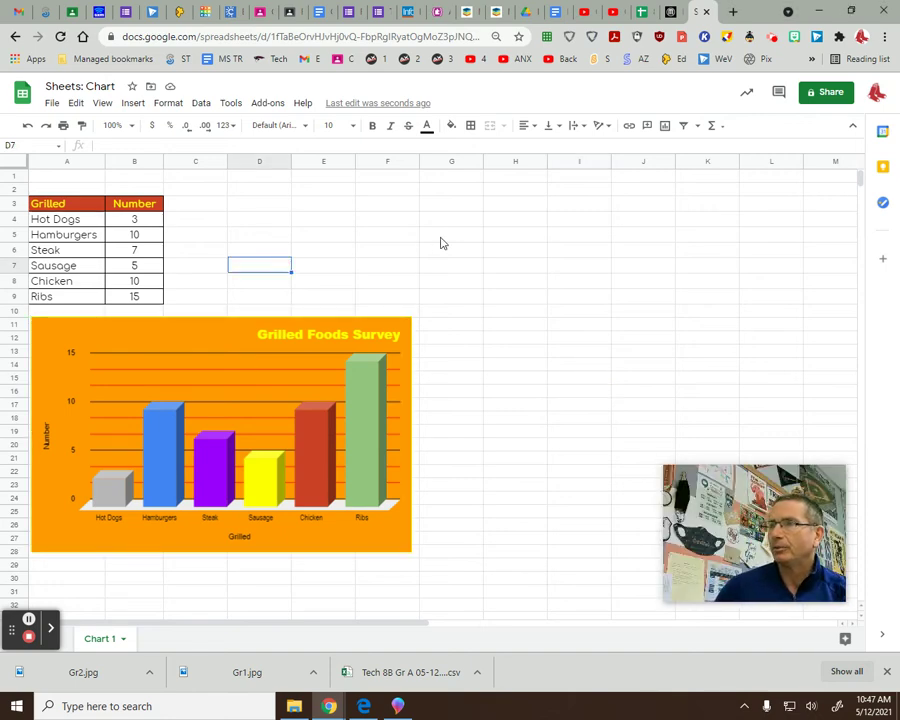
- Insert the Gr1 image from the Pictures folder over the cells
{"action": "left_click", "coordinate": [127, 105]}
{"action": "mouse_move", "coordinate": [211, 303]}
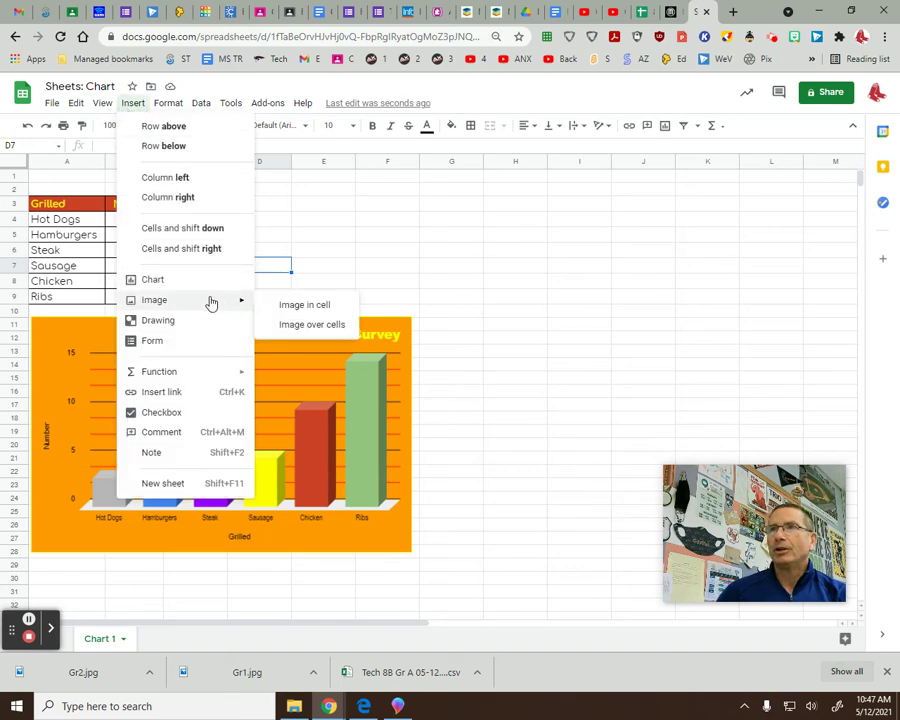
{"action": "left_click", "coordinate": [334, 325]}
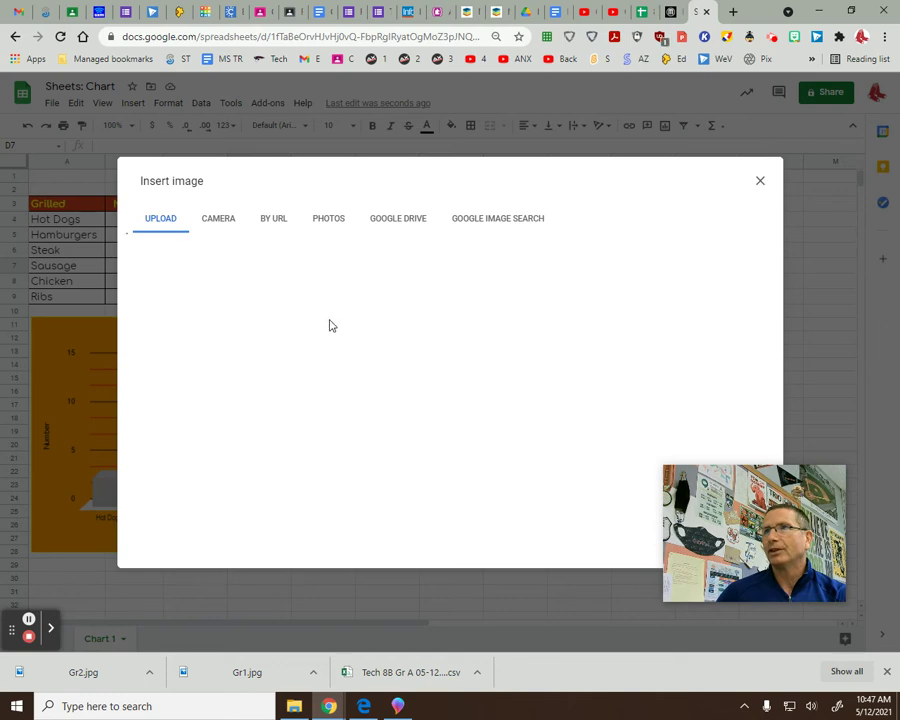
{"action": "left_click", "coordinate": [450, 440]}
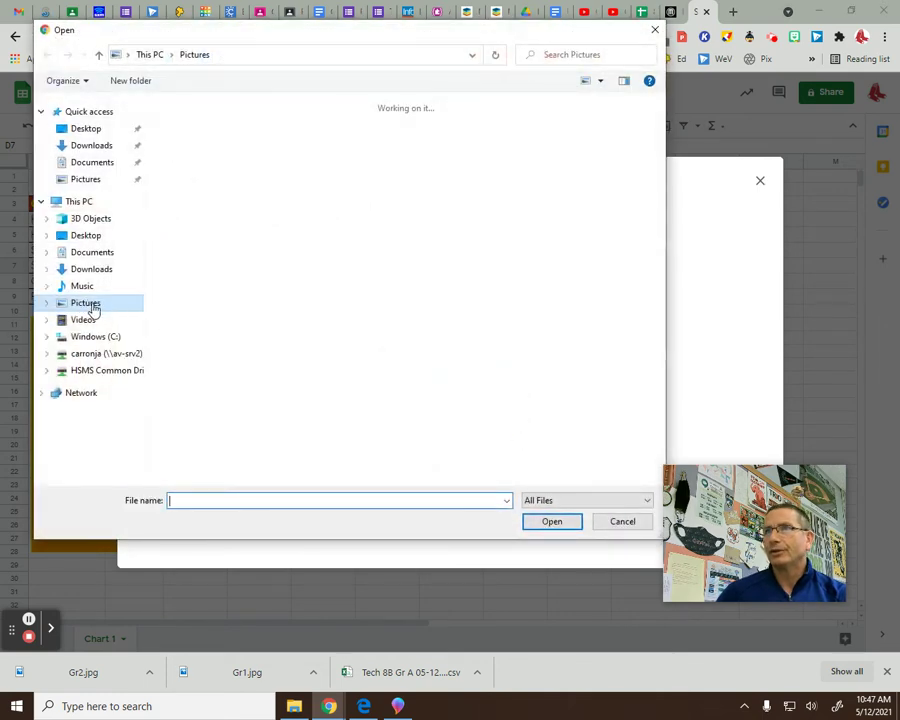
{"action": "left_click", "coordinate": [93, 308]}
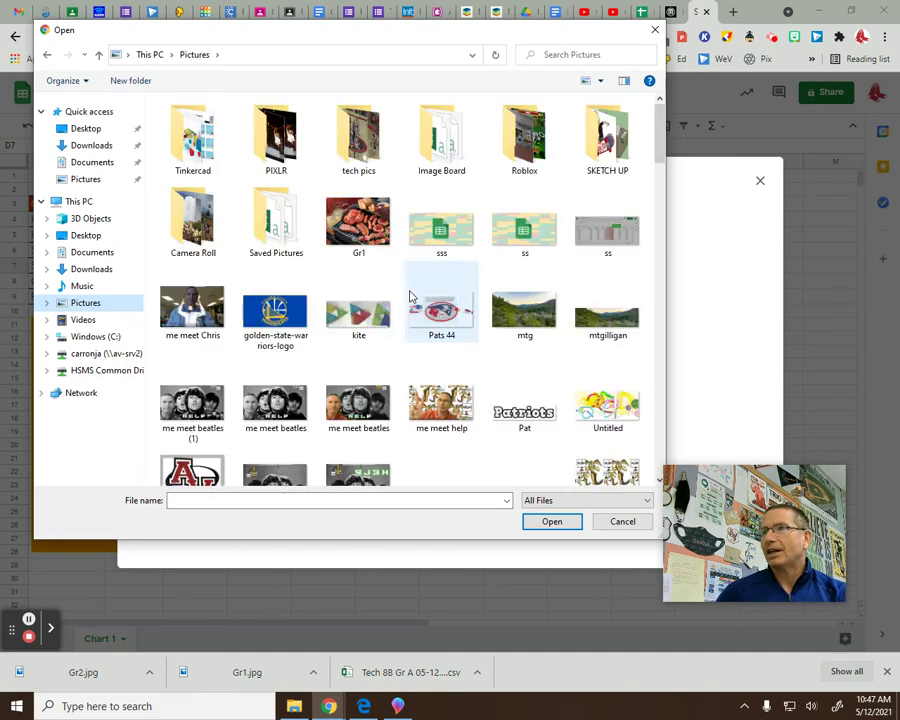
{"action": "left_click", "coordinate": [358, 226]}
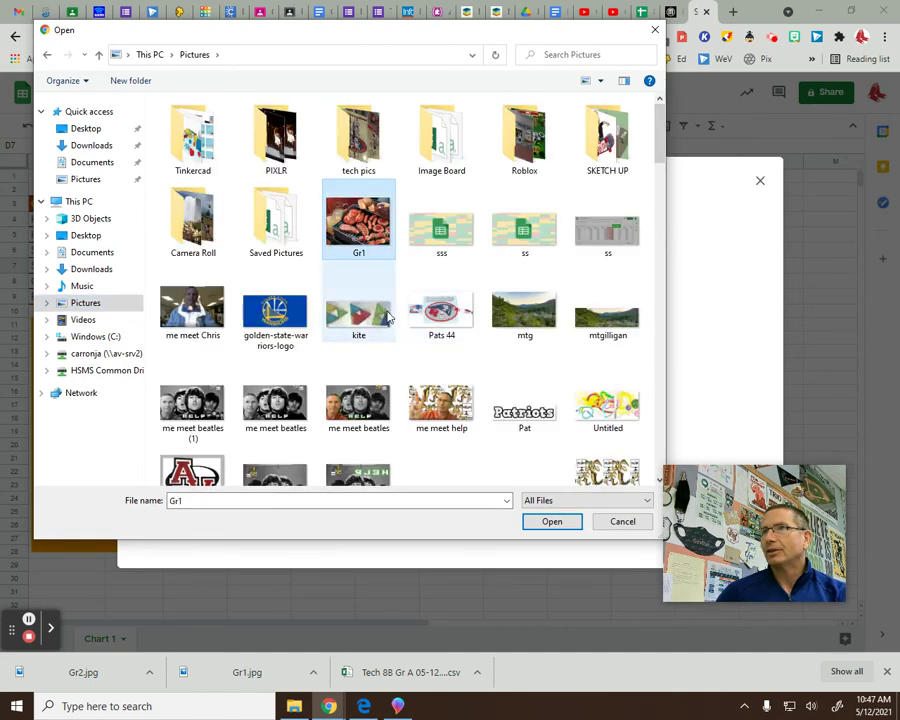
{"action": "left_click", "coordinate": [552, 521]}
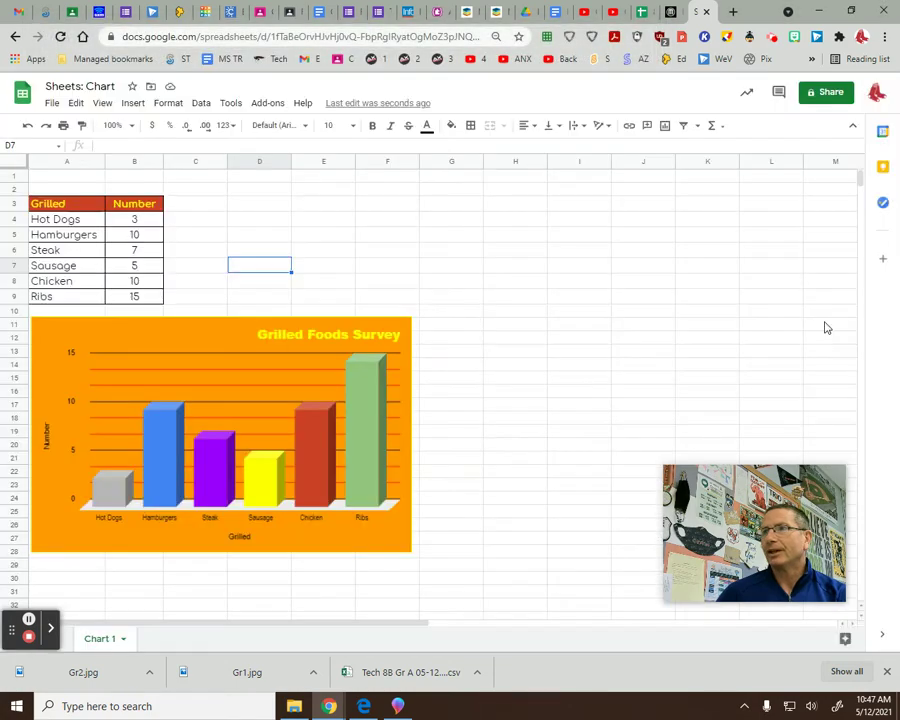
{"action": "left_click", "coordinate": [322, 330]}
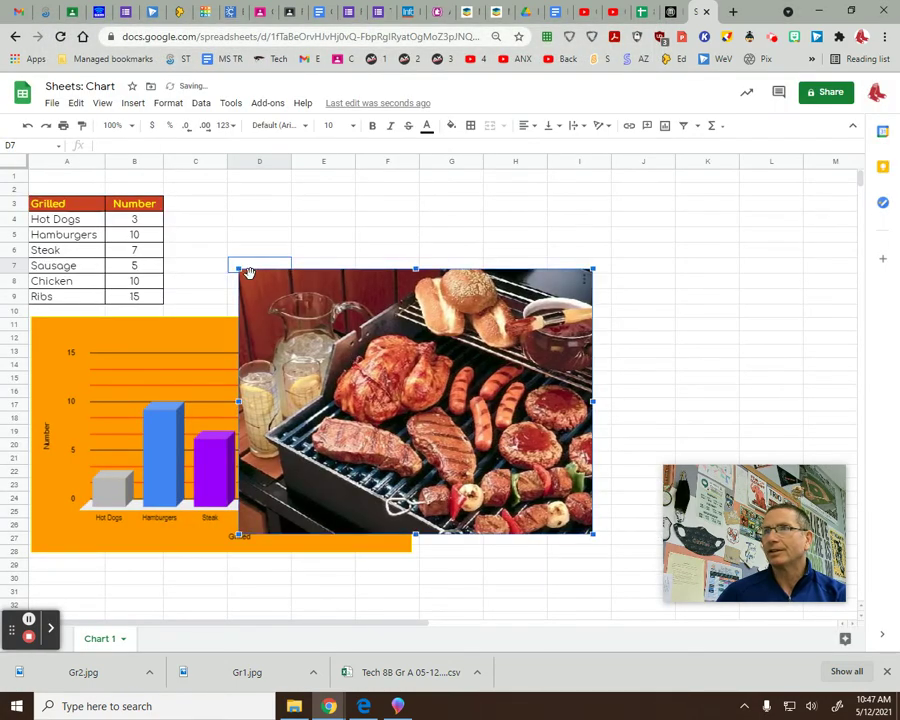
- Shrink the grill image and place it above the chart beside the table, aligned with the chart's right edge
{"action": "left_click_drag", "start_coordinate": [238, 270], "coordinate": [380, 374]}
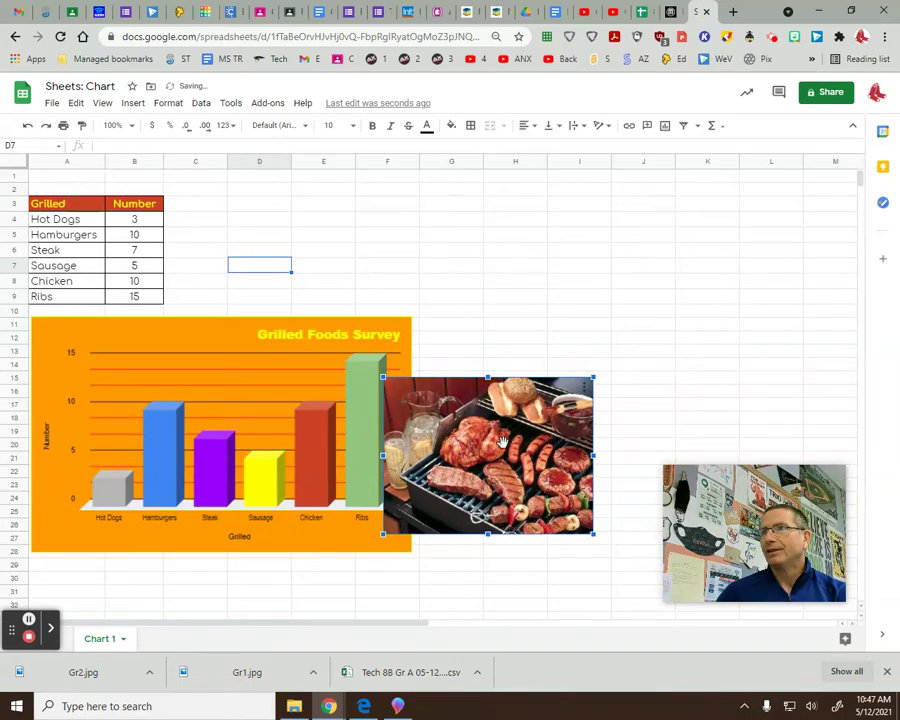
{"action": "left_click_drag", "start_coordinate": [487, 424], "coordinate": [311, 242]}
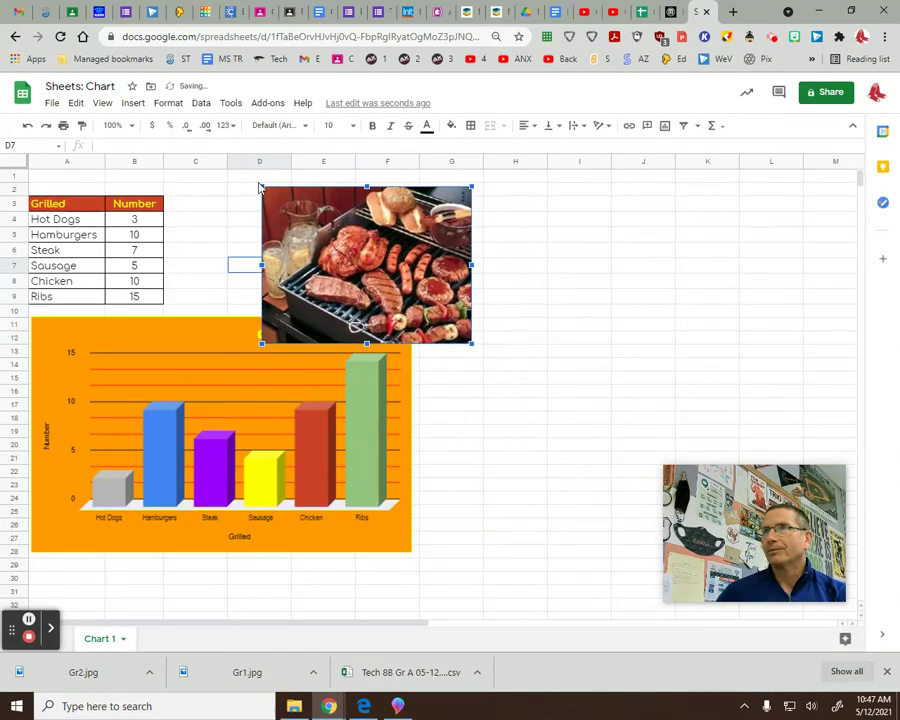
{"action": "left_click_drag", "start_coordinate": [259, 185], "coordinate": [314, 226]}
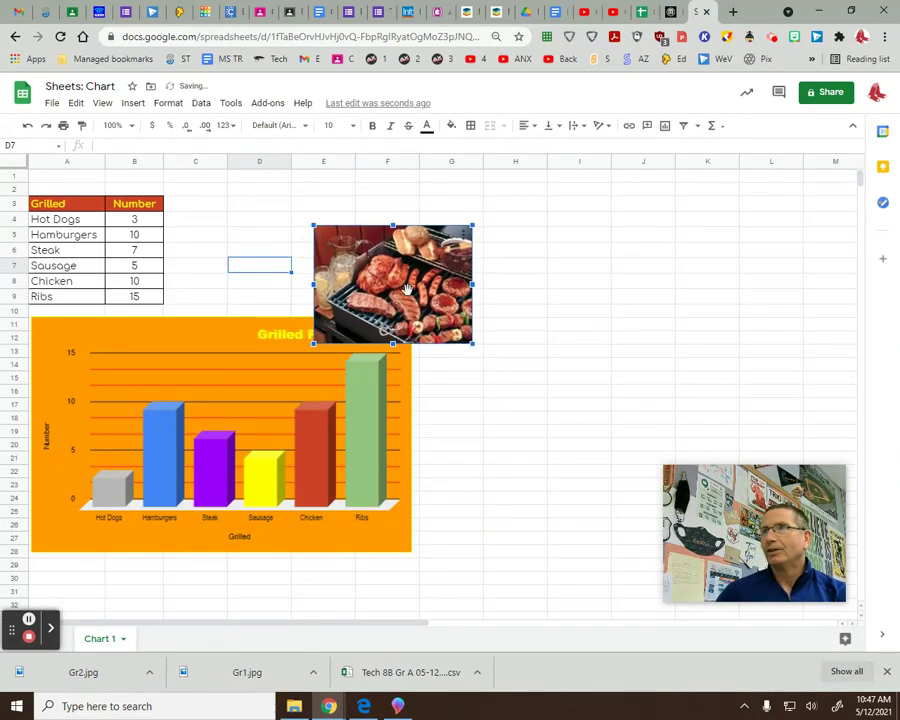
{"action": "left_click_drag", "start_coordinate": [407, 289], "coordinate": [342, 248]}
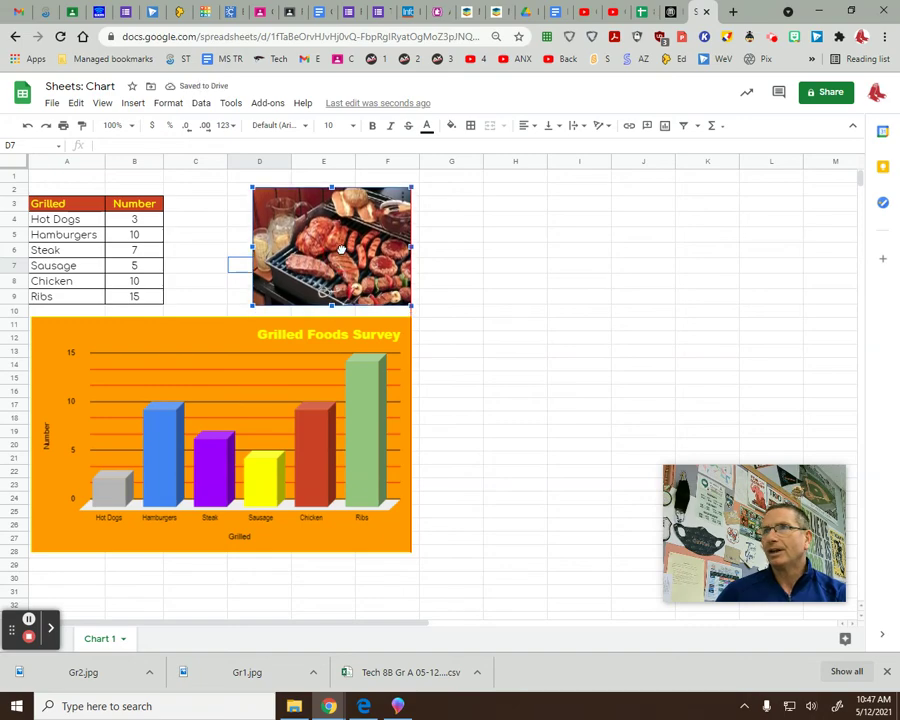
{"action": "left_click", "coordinate": [479, 284]}
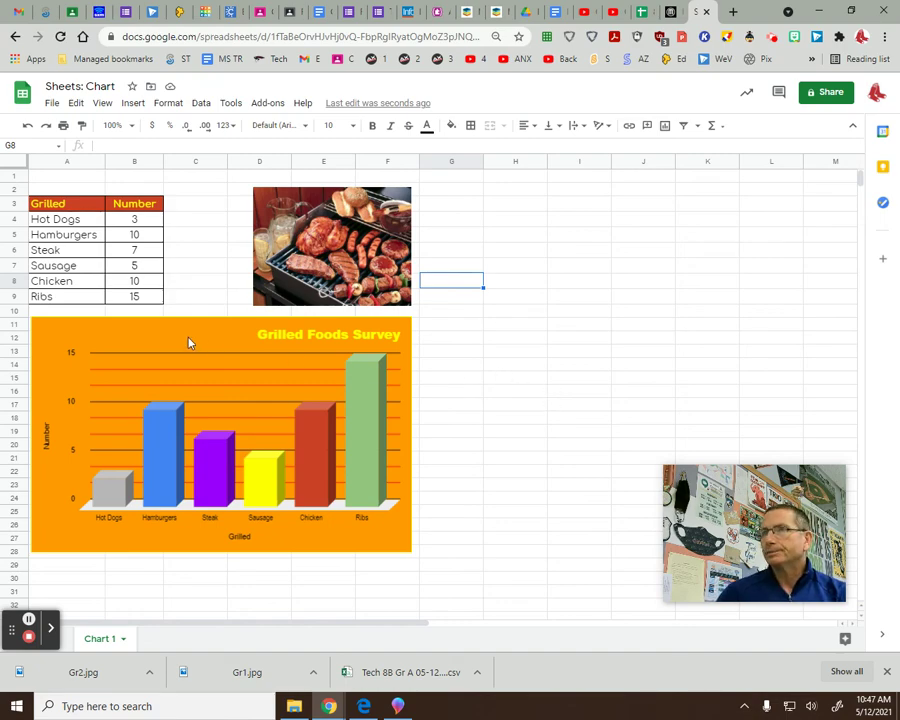
{"action": "left_click", "coordinate": [545, 378]}
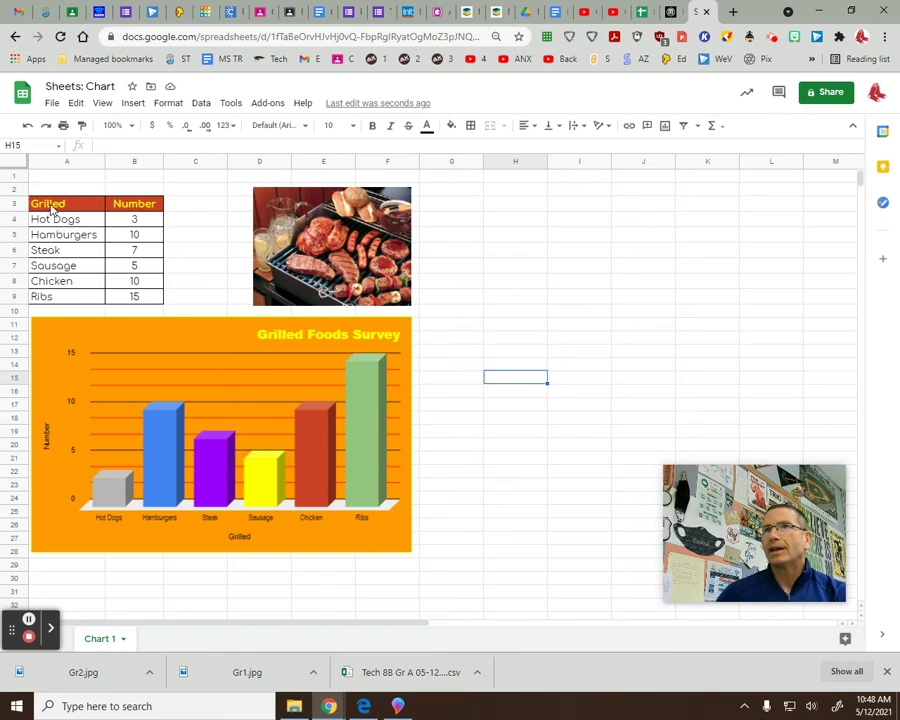
- Insert a second chart from the table range A3:B9 and move it to its own sheet
{"action": "left_click_drag", "start_coordinate": [50, 207], "coordinate": [153, 297]}
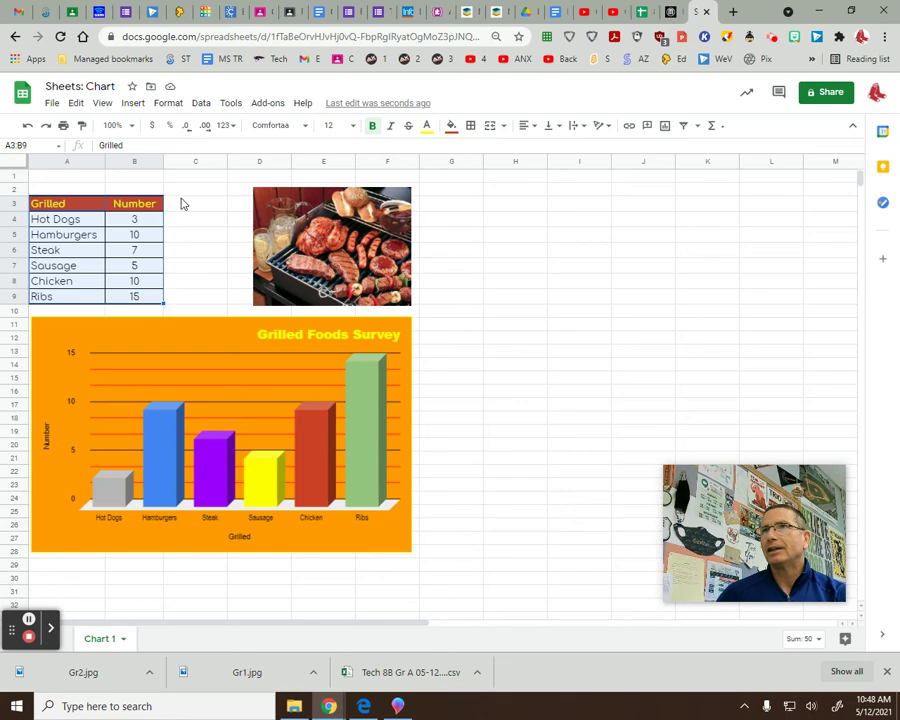
{"action": "left_click", "coordinate": [134, 105]}
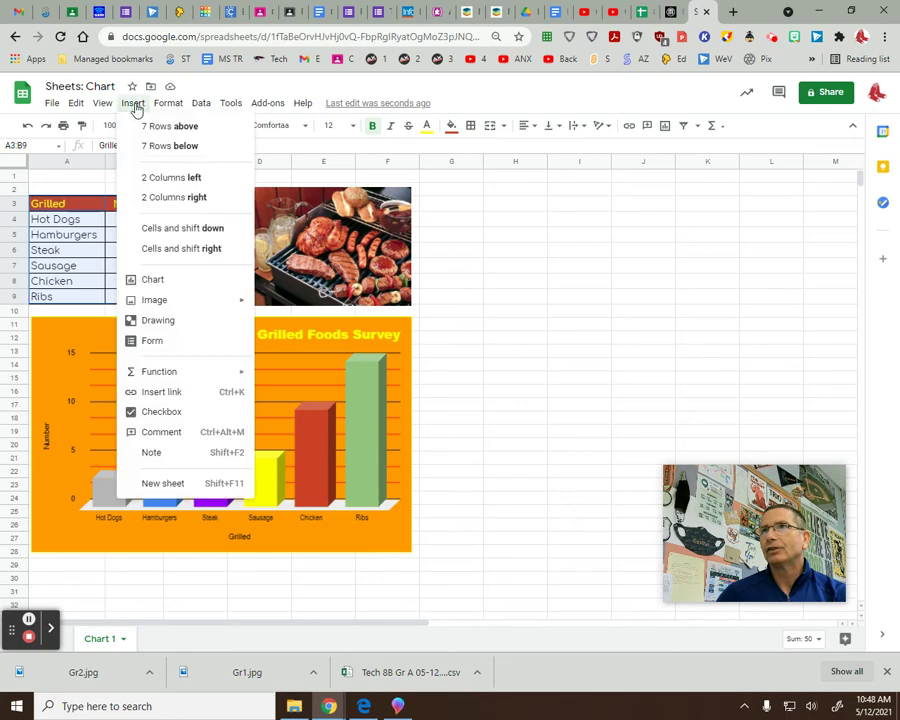
{"action": "left_click", "coordinate": [186, 281]}
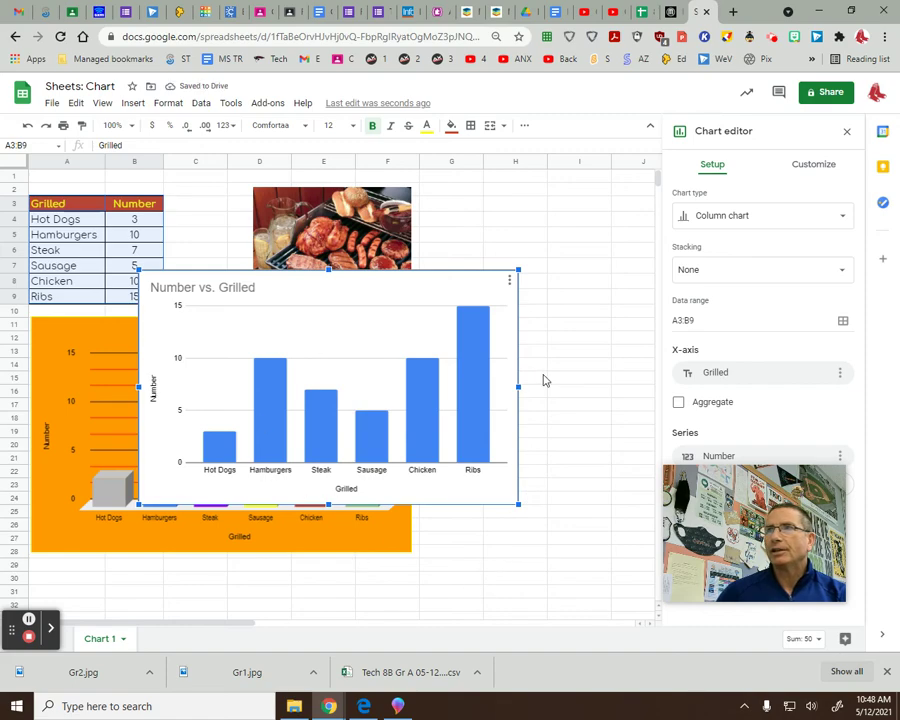
{"action": "left_click", "coordinate": [510, 281]}
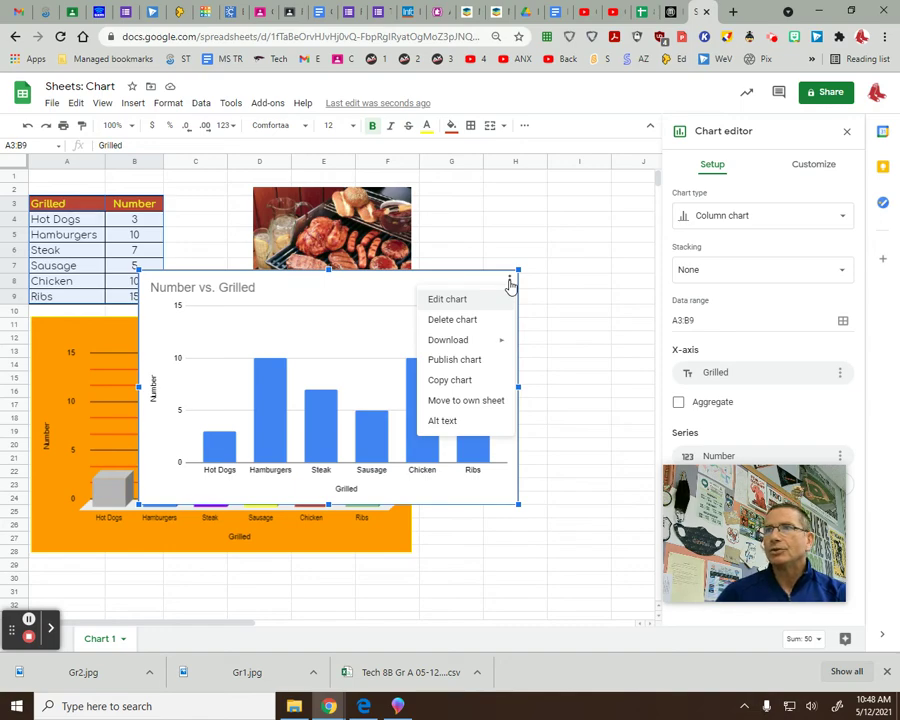
{"action": "left_click", "coordinate": [469, 405]}
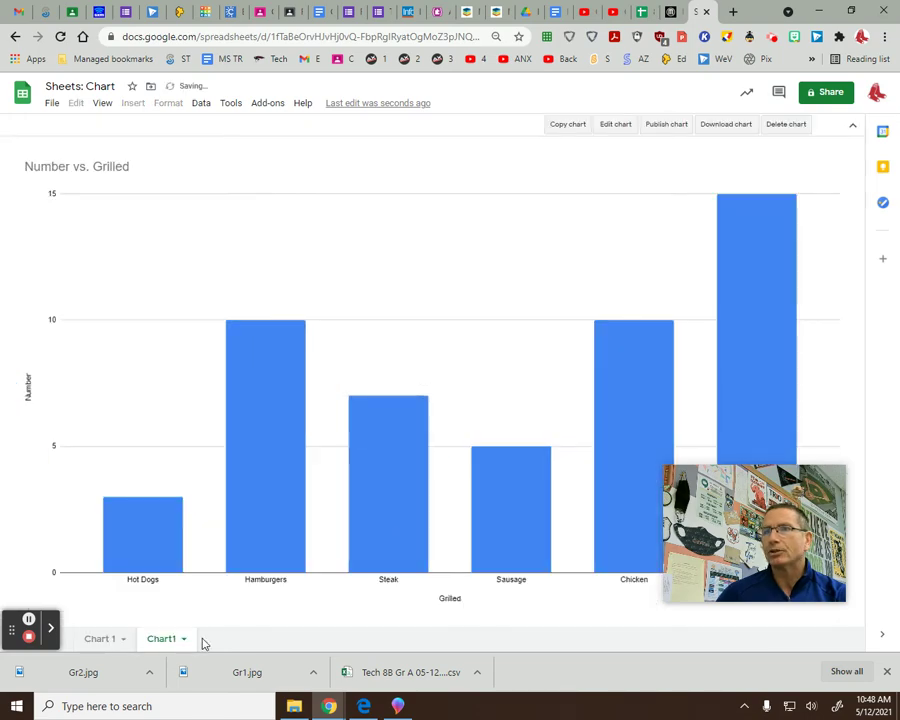
- Rename the new chart sheet as Large and return to the Chart 1 sheet
{"action": "left_click", "coordinate": [99, 639]}
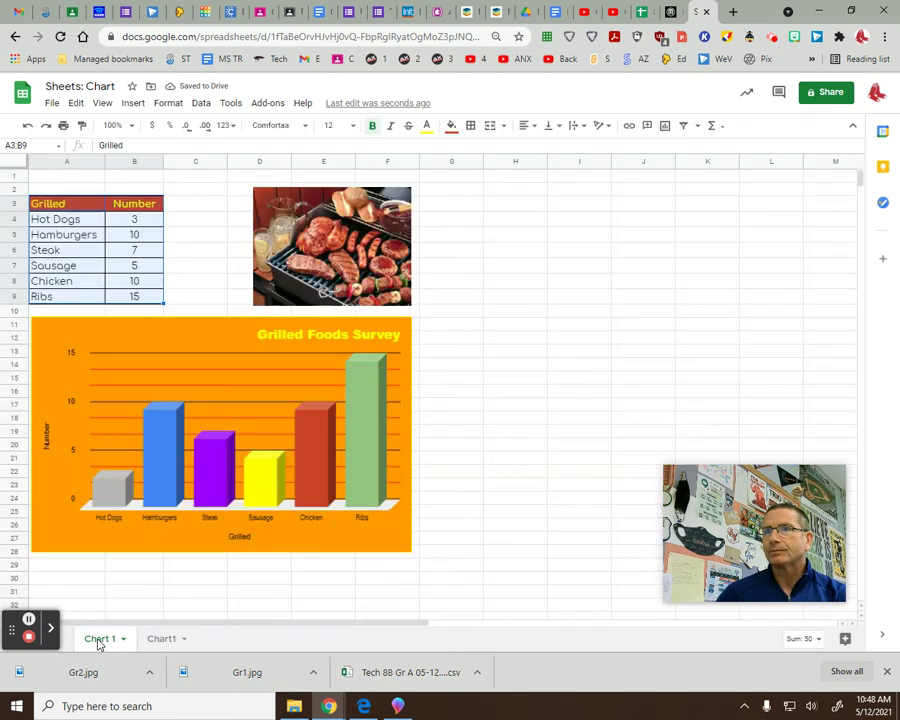
{"action": "double_click", "coordinate": [162, 639]}
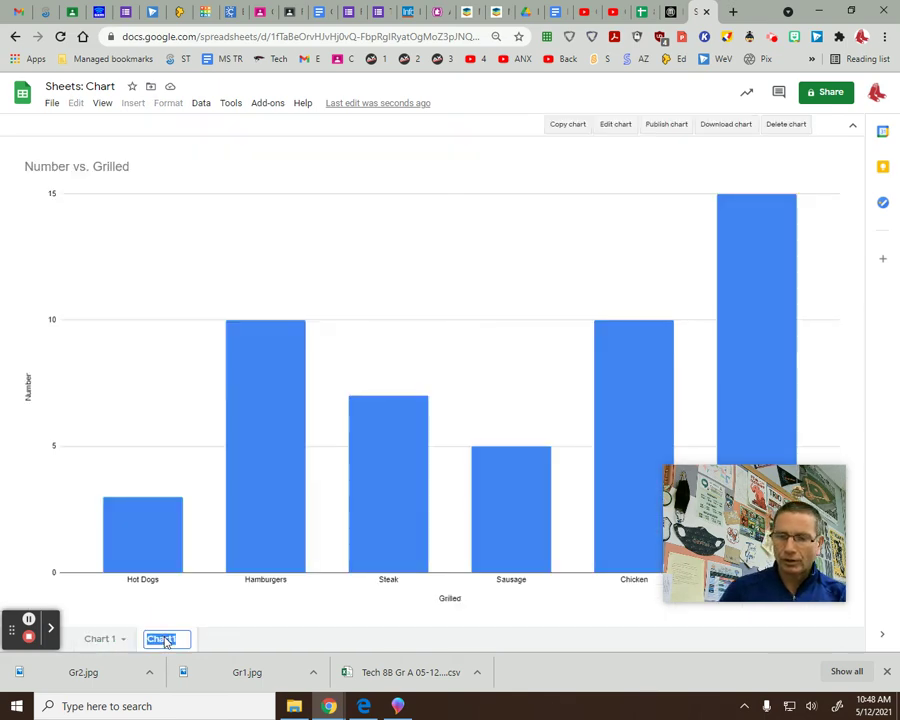
{"action": "type", "text": "Large"}
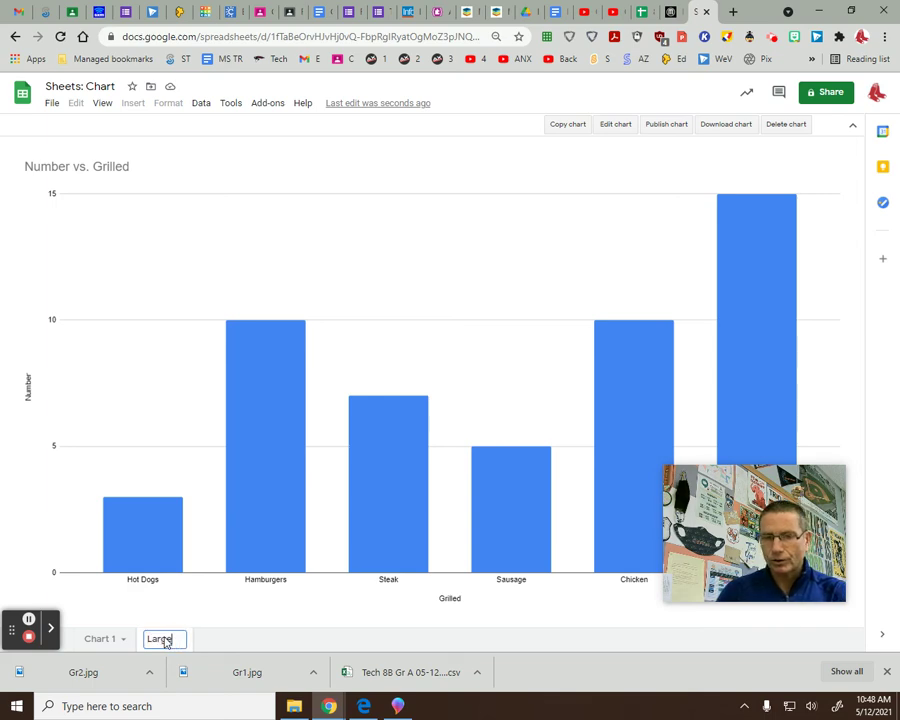
{"action": "double_click", "coordinate": [98, 640]}
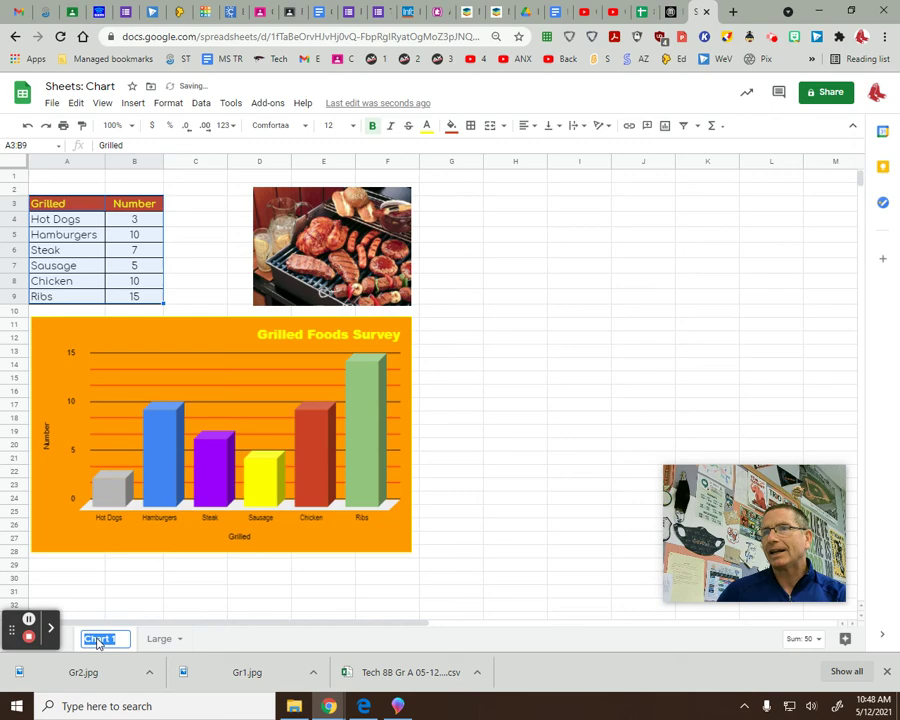
- Change the chart on the Large sheet to a pie chart
{"action": "left_click", "coordinate": [157, 640]}
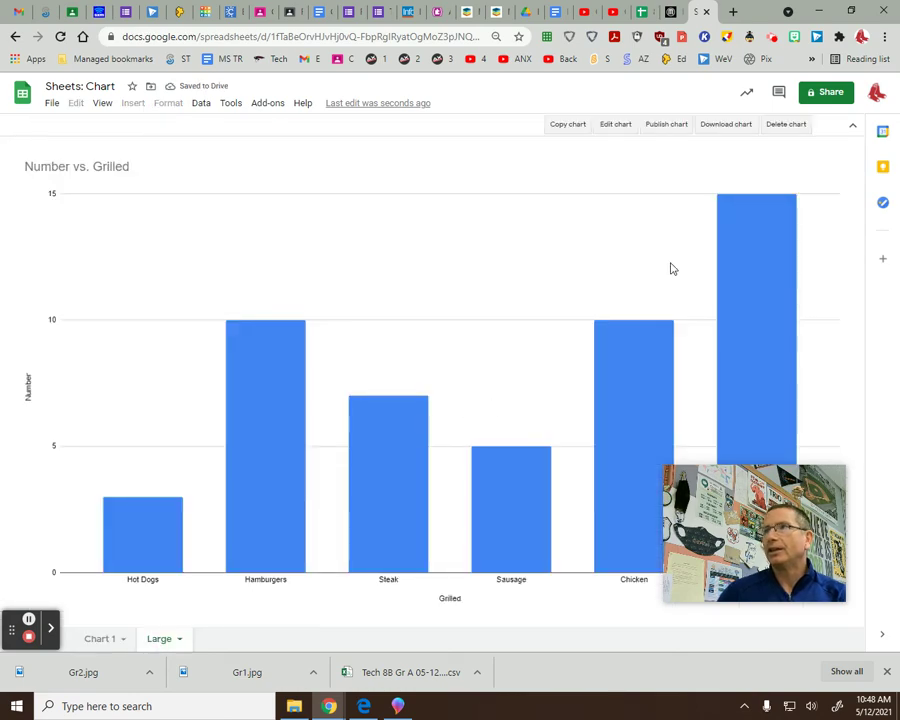
{"action": "left_click", "coordinate": [606, 126]}
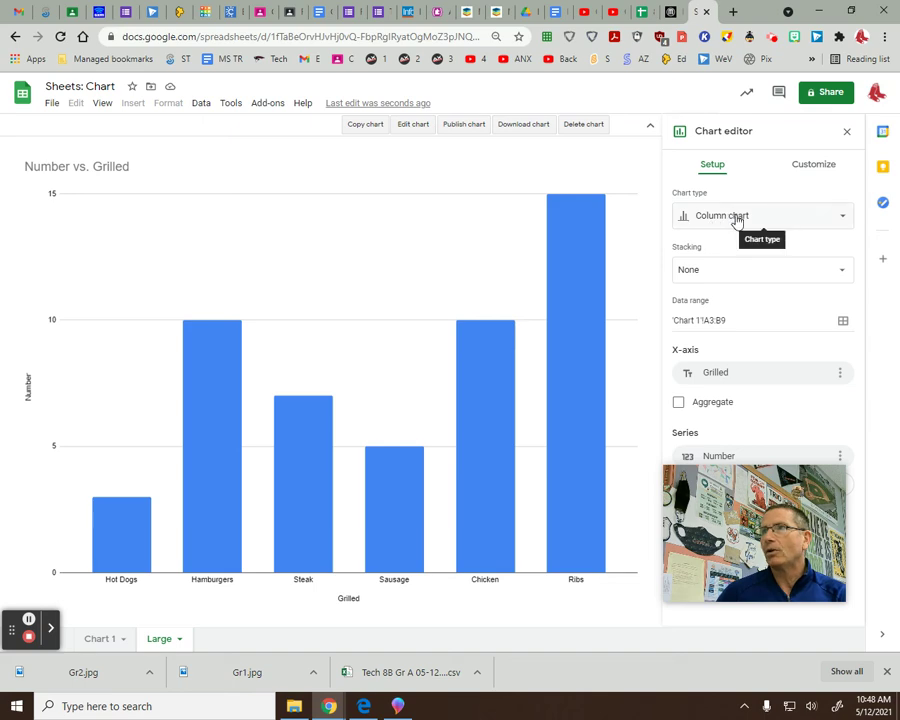
{"action": "left_click", "coordinate": [844, 220]}
{"action": "left_click", "coordinate": [844, 220]}
{"action": "left_click", "coordinate": [844, 220]}
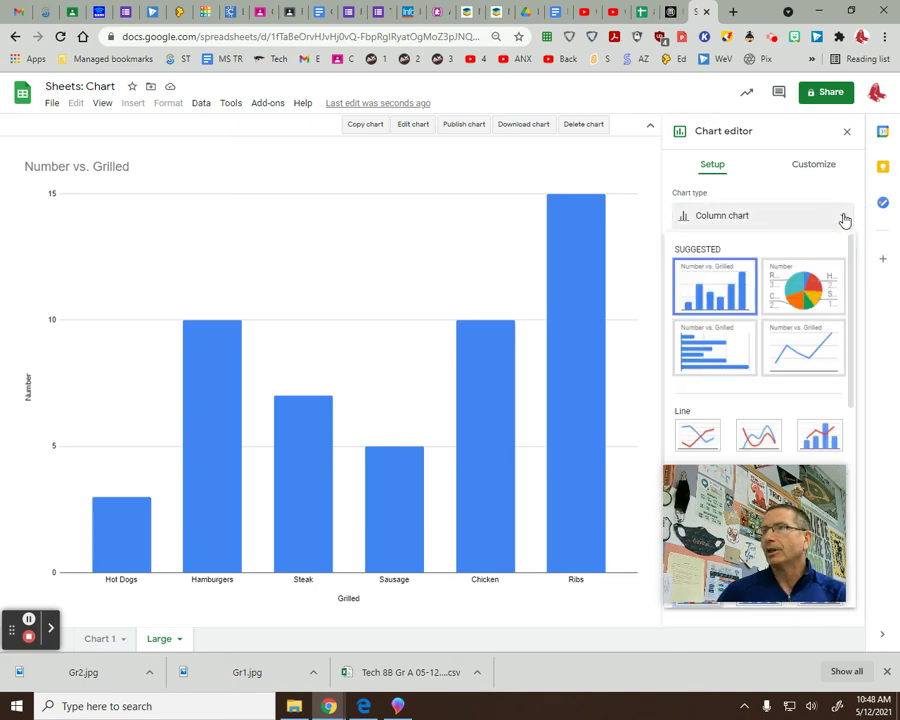
{"action": "left_click", "coordinate": [812, 272]}
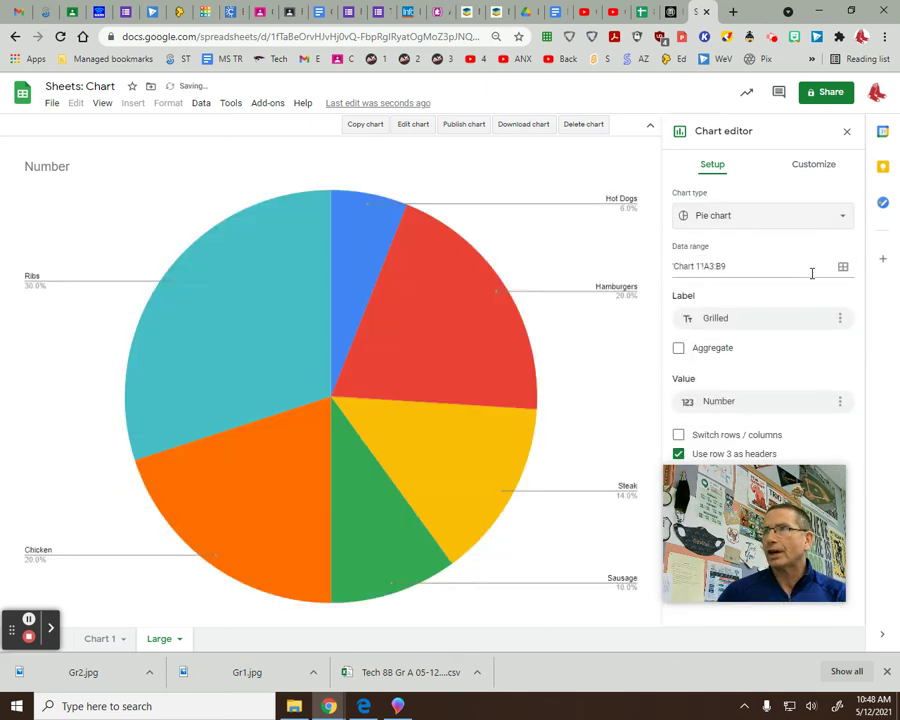
- Make the pie chart 3D and give it a light blue background
{"action": "left_click", "coordinate": [811, 166]}
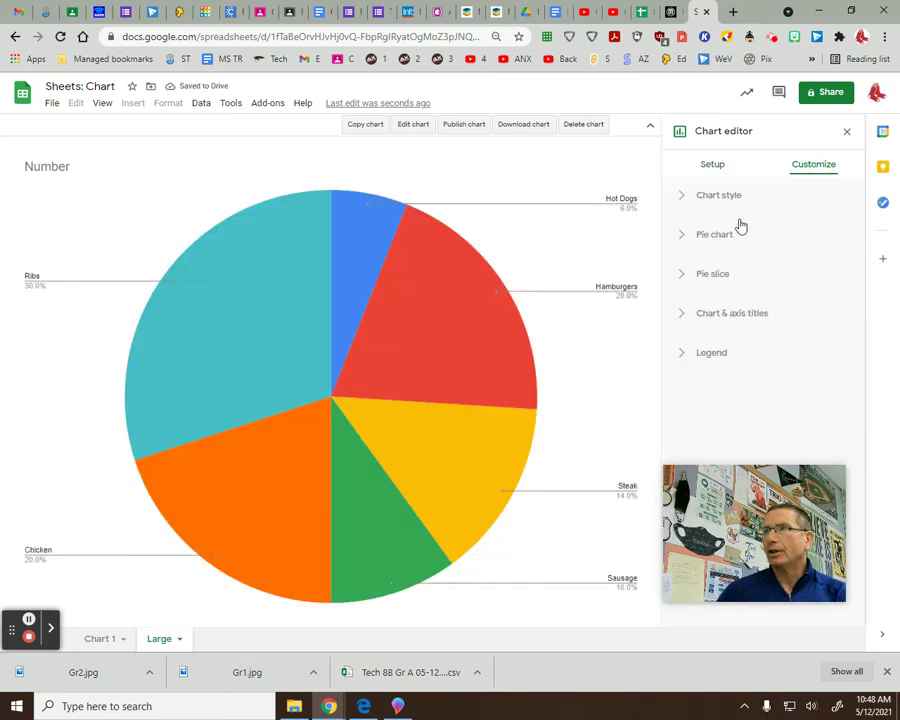
{"action": "left_click", "coordinate": [716, 198]}
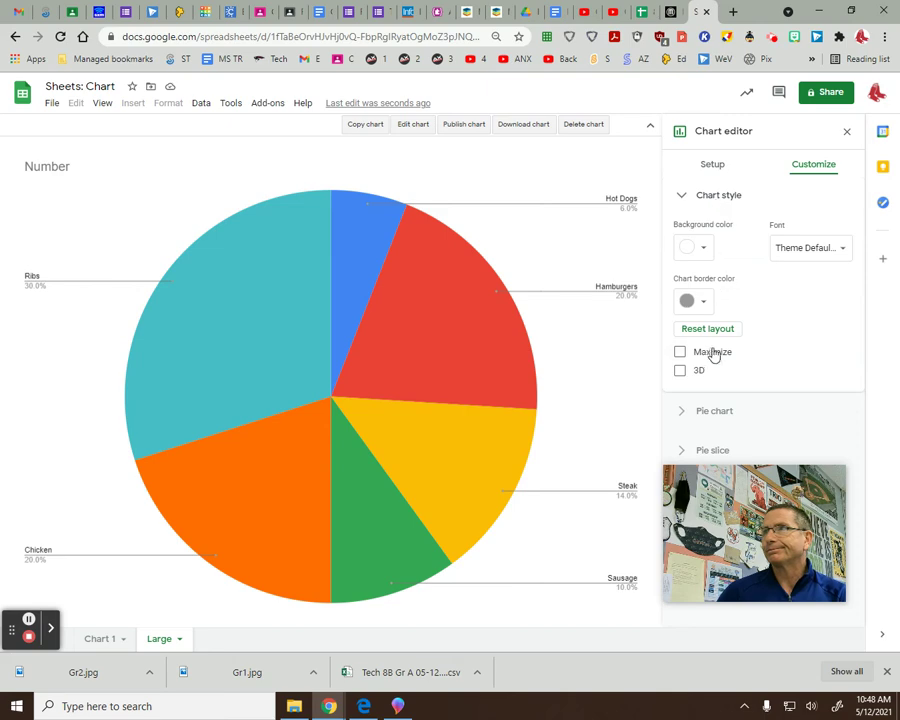
{"action": "left_click", "coordinate": [681, 371]}
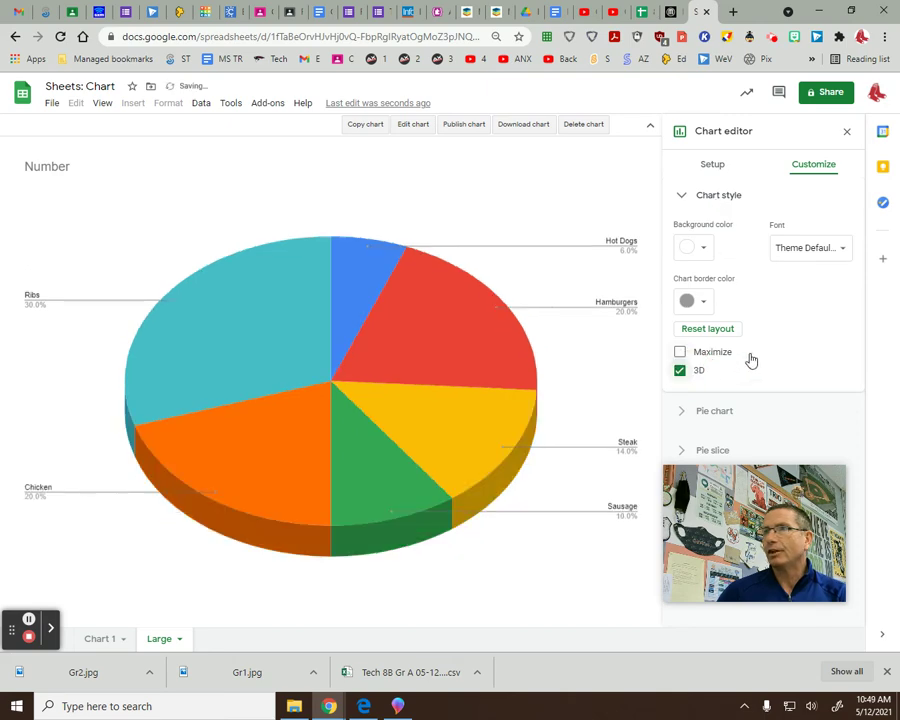
{"action": "left_click", "coordinate": [706, 244]}
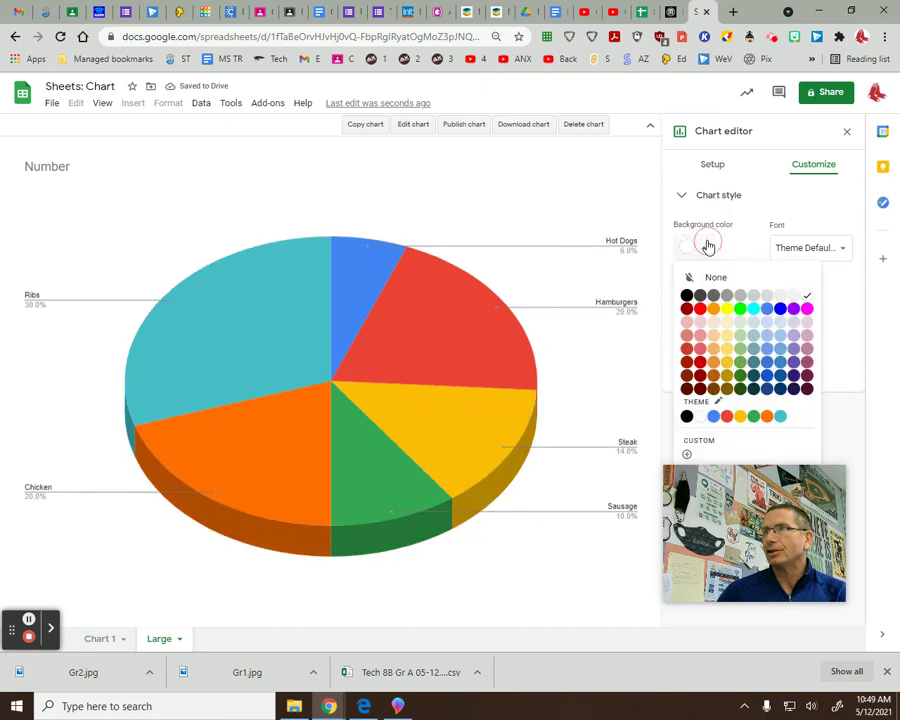
{"action": "left_click", "coordinate": [779, 324]}
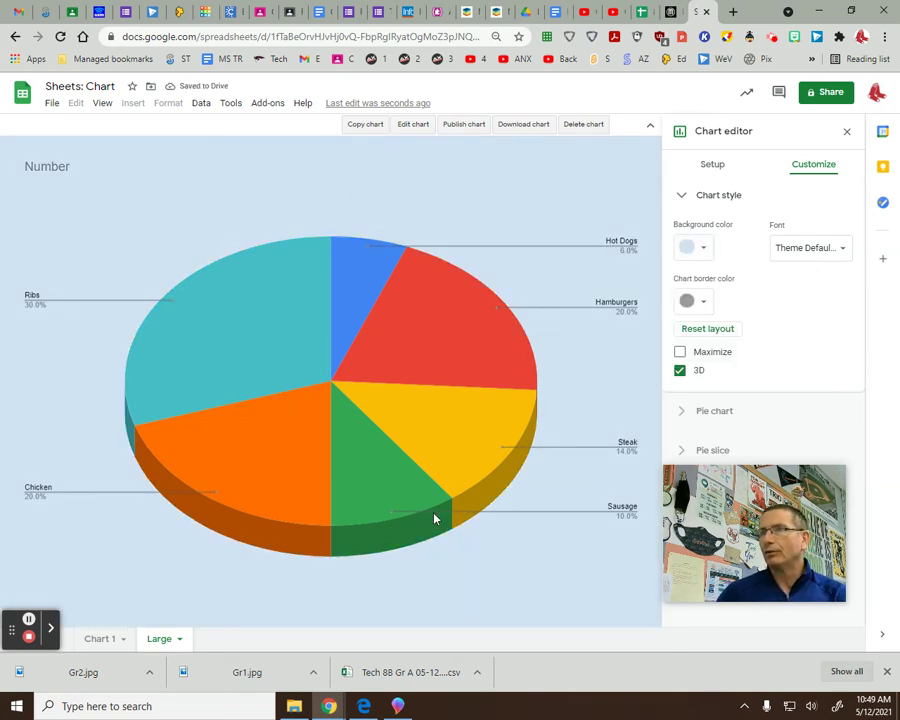
- Look over the Chart 1 sheet and return to the pie chart on the Large sheet
{"action": "left_click", "coordinate": [99, 639]}
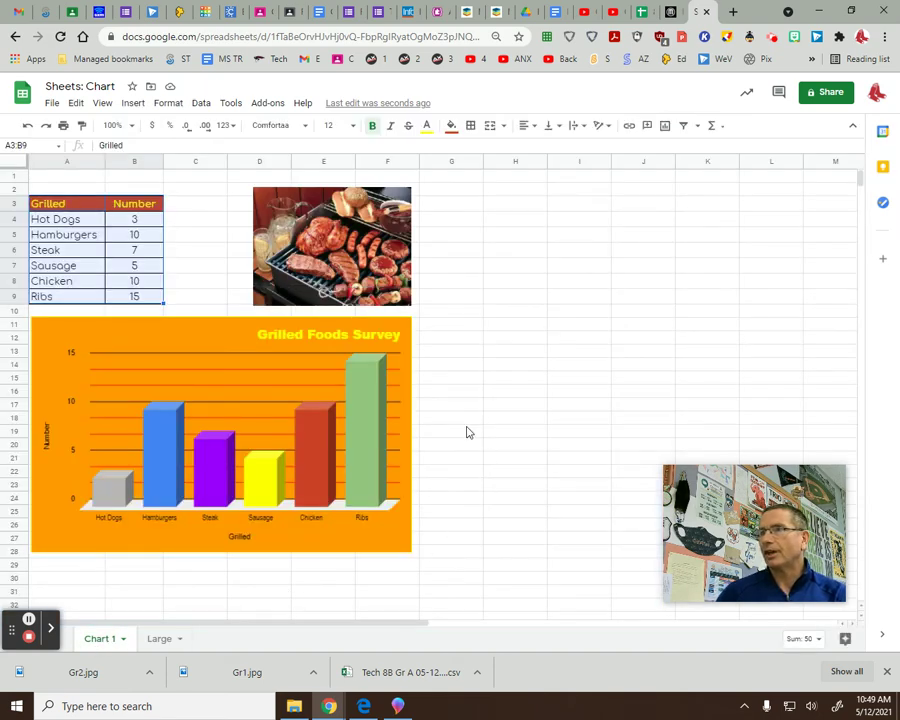
{"action": "left_click", "coordinate": [518, 433]}
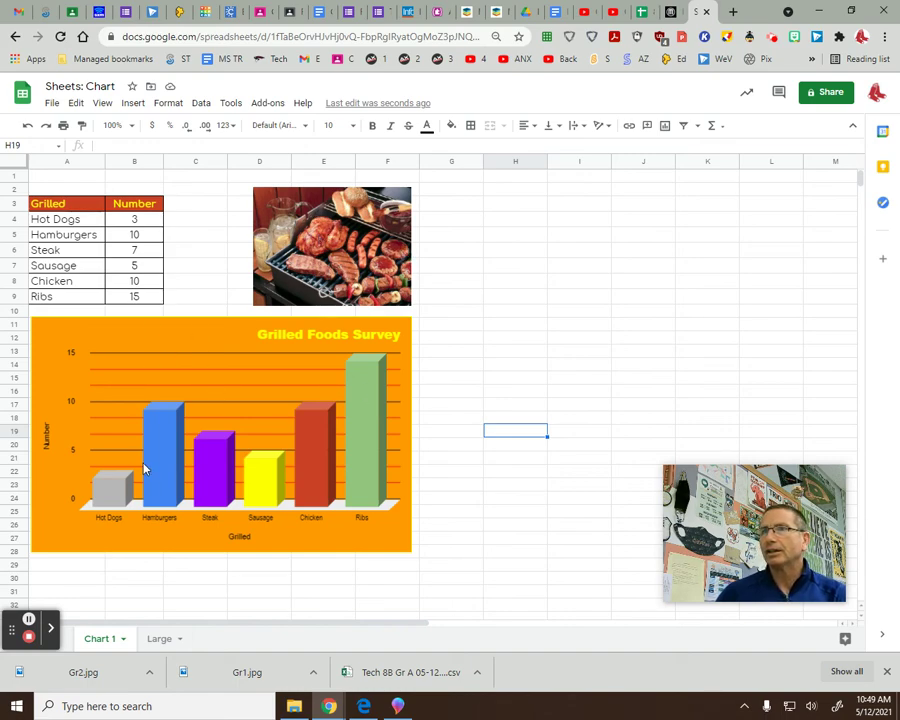
{"action": "left_click", "coordinate": [158, 640]}
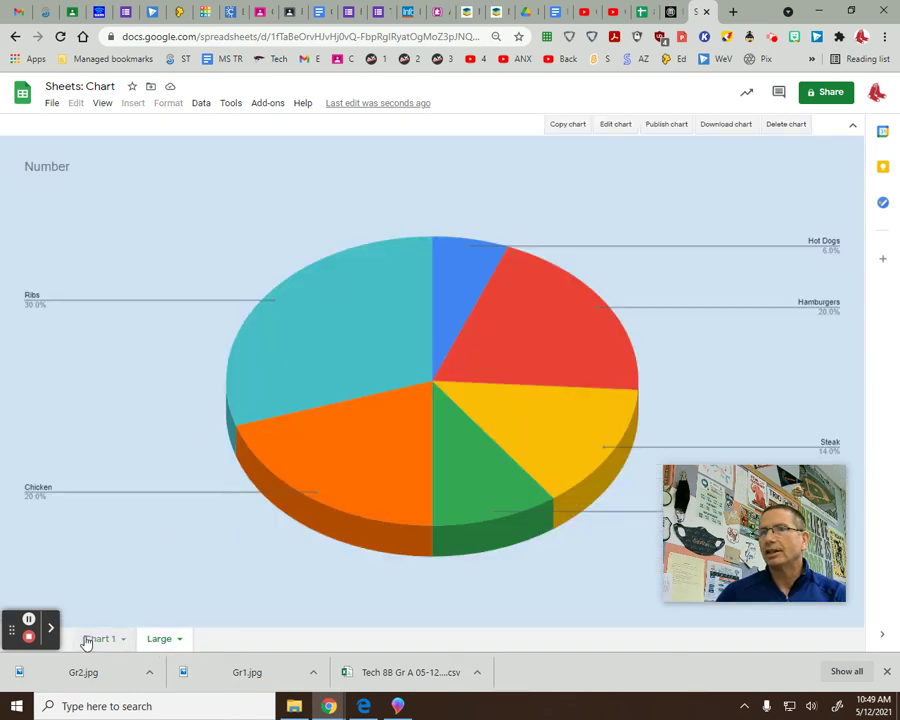
- Open the legend settings for the pie chart's labels
{"action": "left_click", "coordinate": [826, 306]}
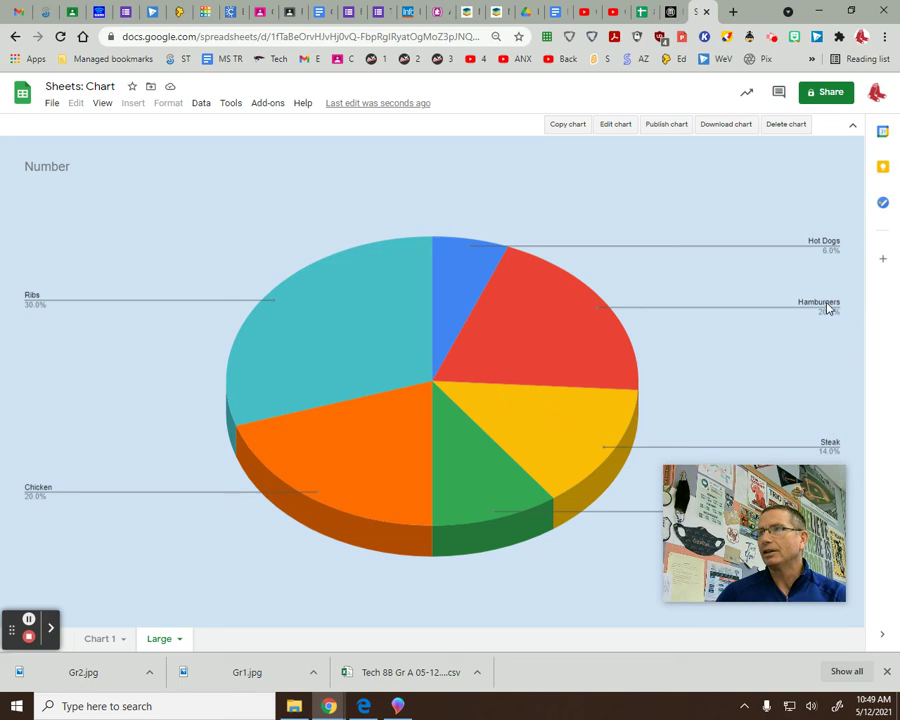
{"action": "left_click", "coordinate": [826, 306]}
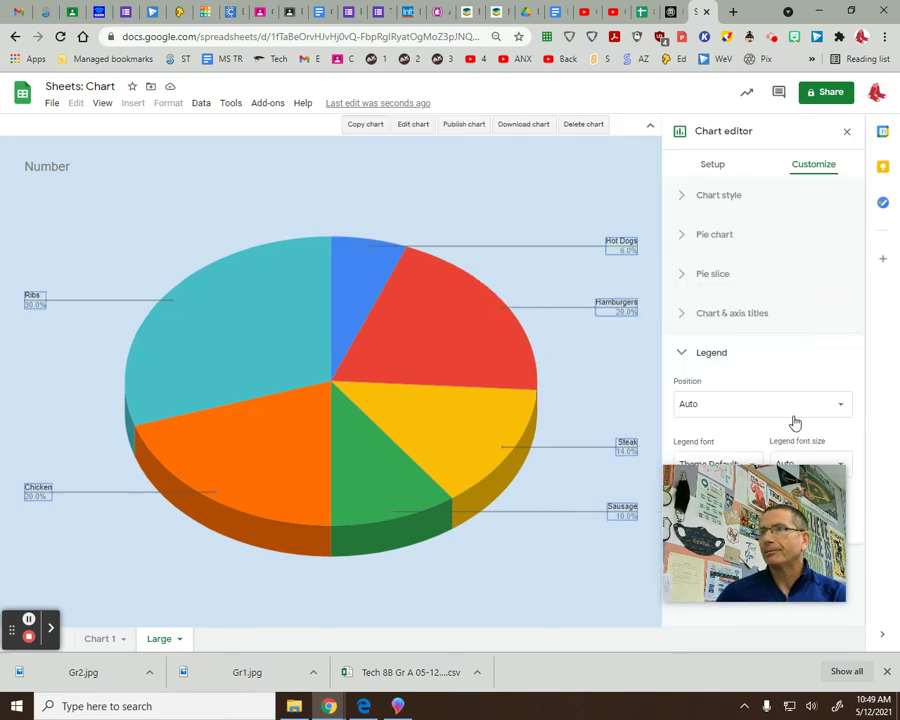
{"action": "left_click_drag", "start_coordinate": [768, 519], "coordinate": [617, 230]}
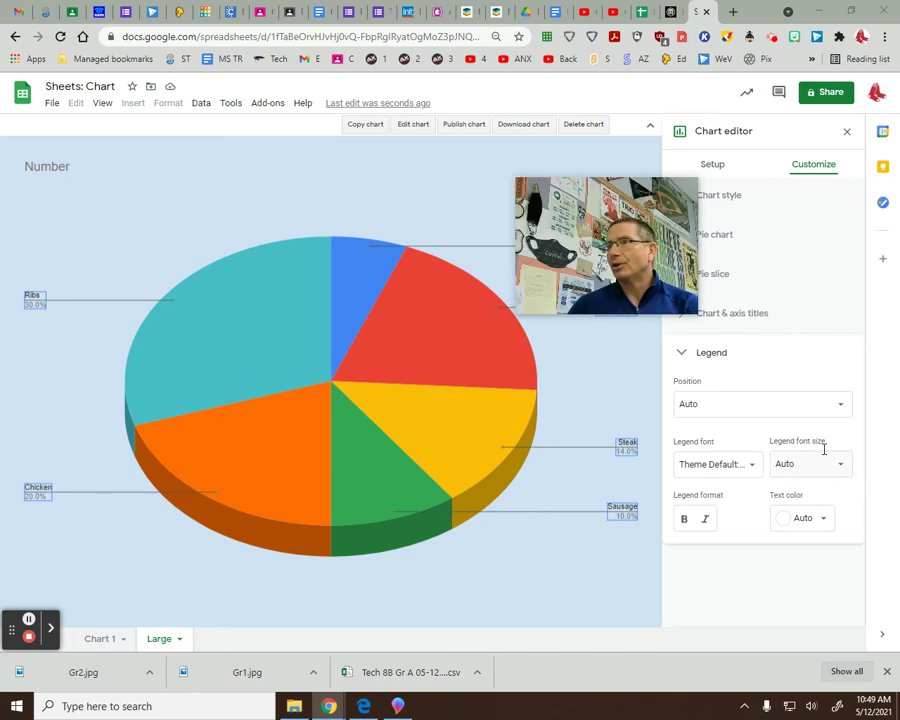
{"action": "left_click_drag", "start_coordinate": [595, 213], "coordinate": [739, 554]}
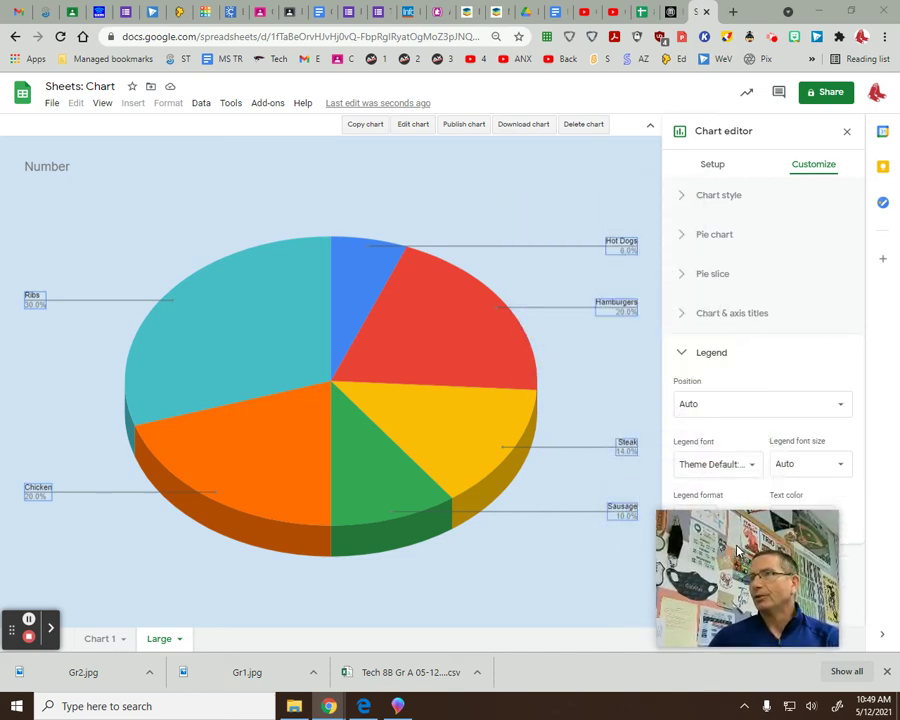
- Try a 25% donut hole on the pie chart, and set it back to 0%
{"action": "left_click", "coordinate": [737, 236]}
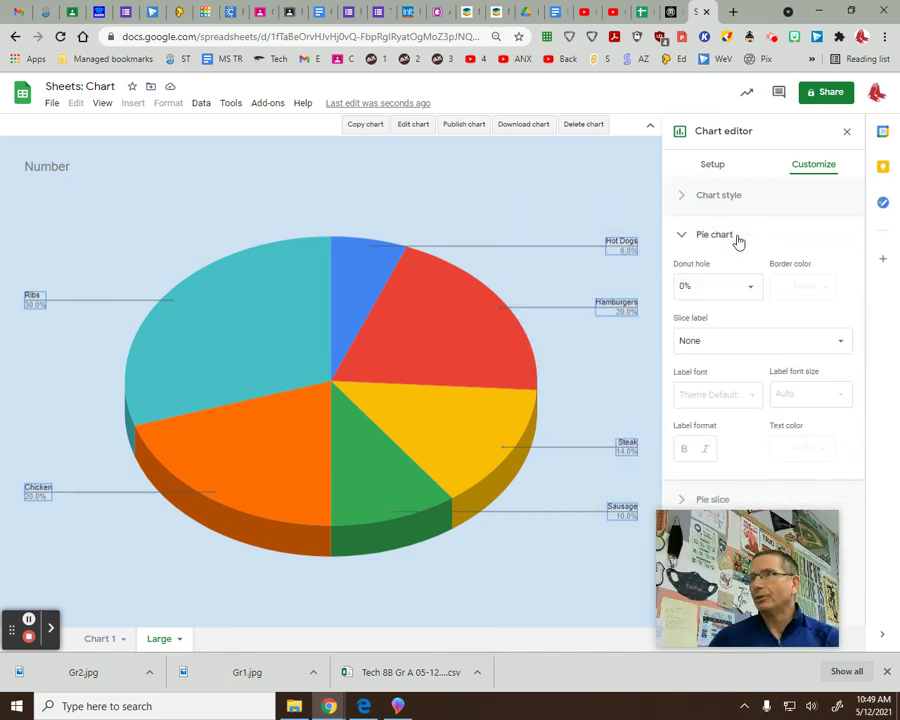
{"action": "left_click", "coordinate": [750, 288]}
{"action": "left_click", "coordinate": [707, 334]}
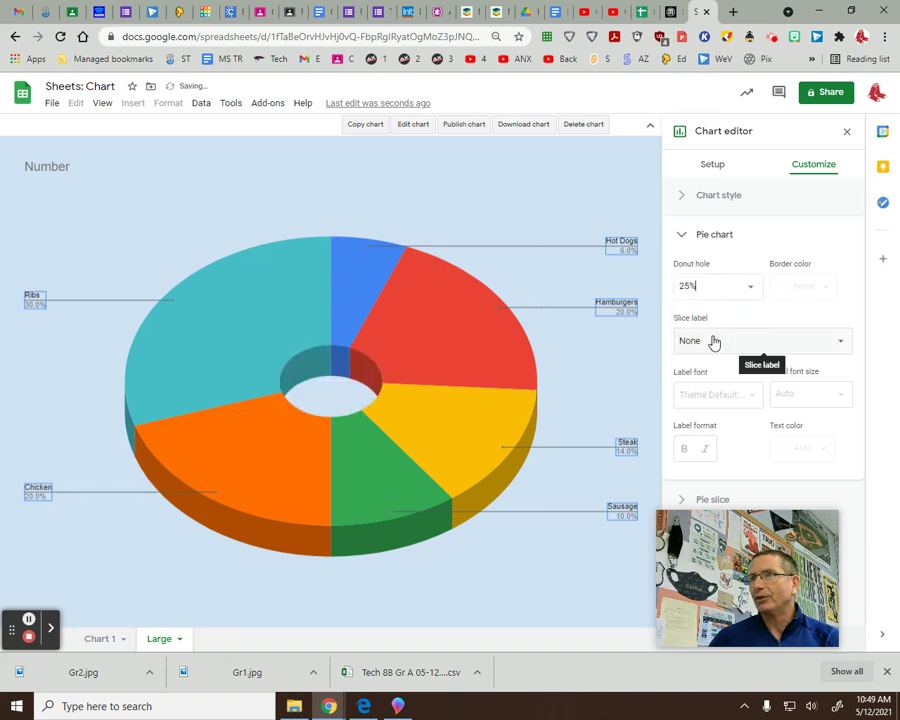
{"action": "left_click", "coordinate": [749, 290]}
{"action": "left_click", "coordinate": [704, 316]}
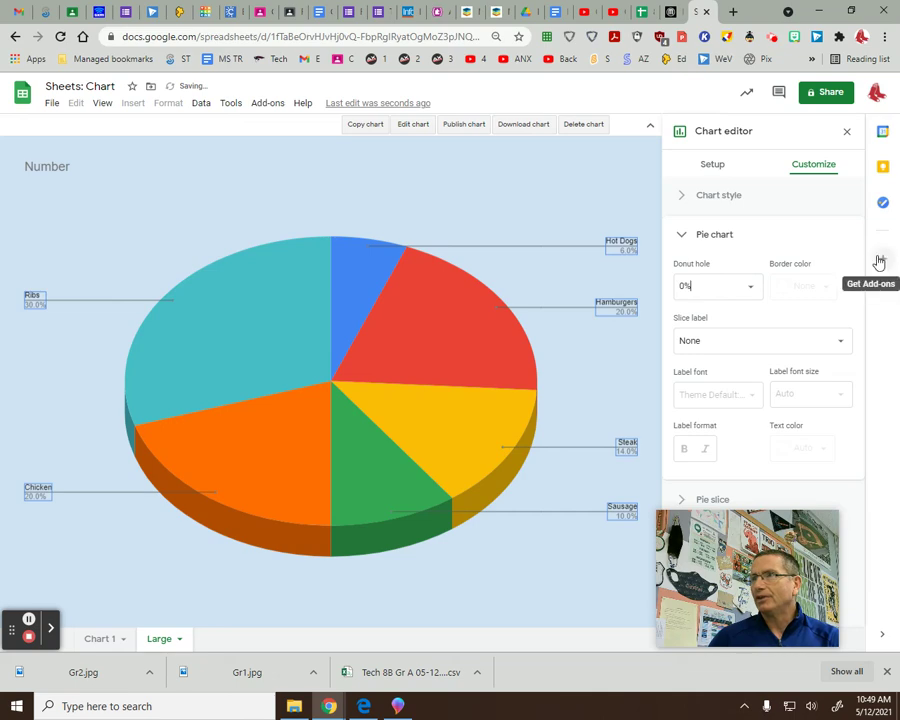
{"action": "left_click", "coordinate": [681, 238]}
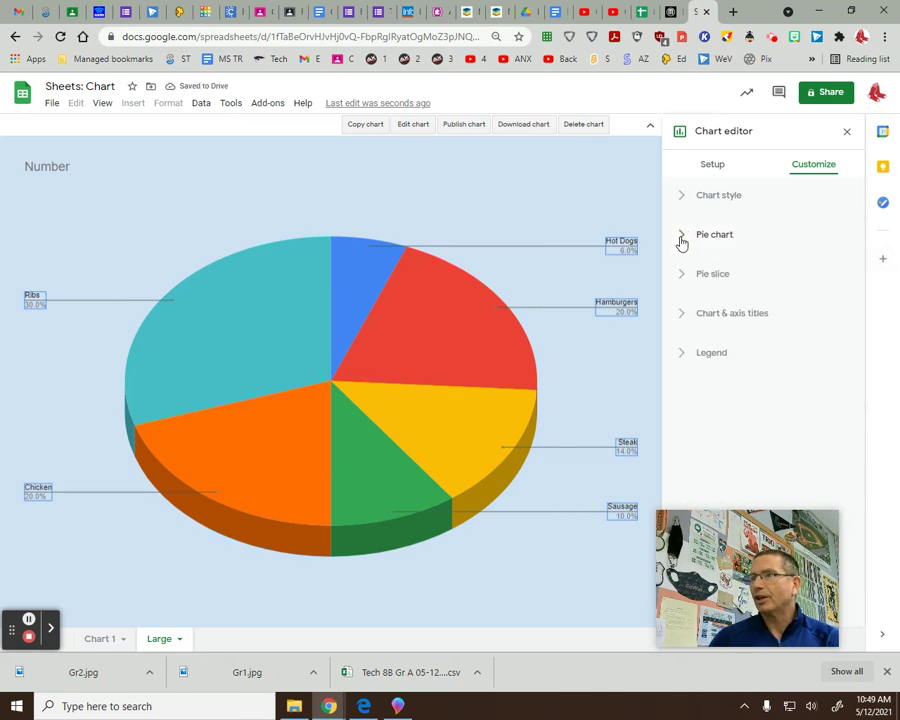
{"action": "left_click_drag", "start_coordinate": [742, 552], "coordinate": [757, 525]}
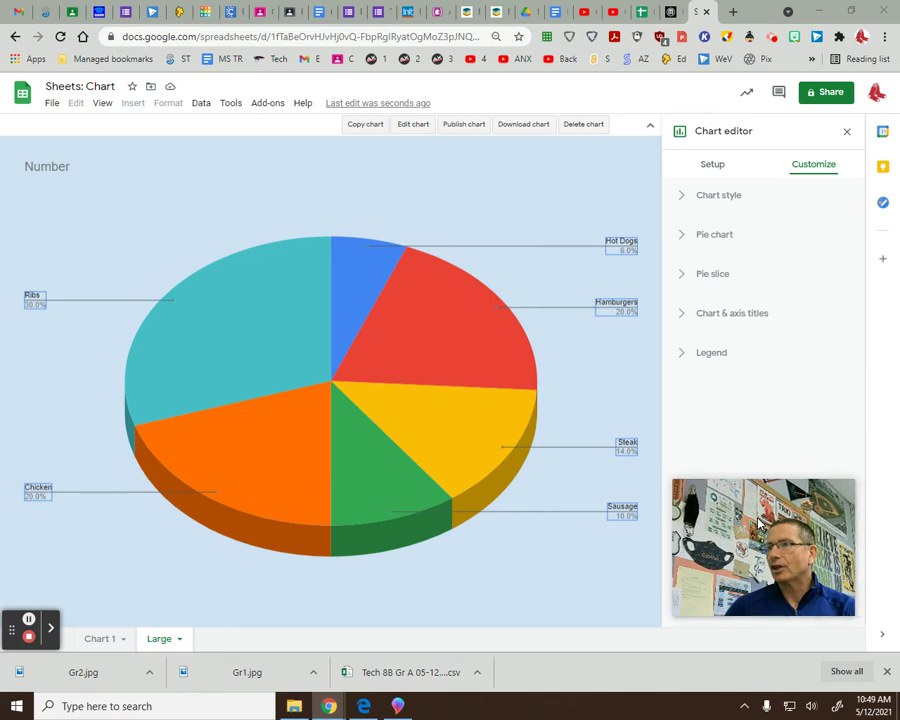